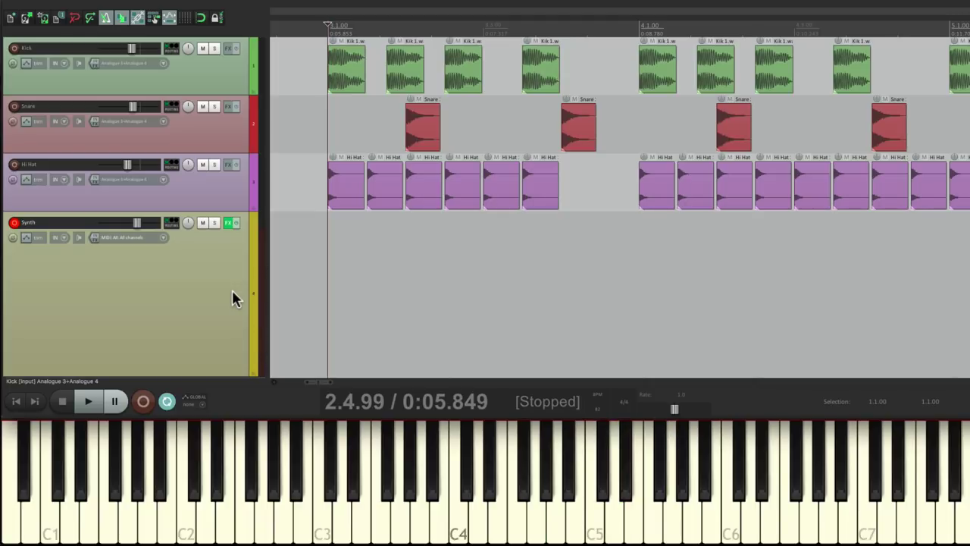
- Open the Synth track's FX chain, inspect ReaEQ, ReaDelay and ReaVerb, and return to Xpand!2
{"action": "left_click", "coordinate": [228, 222]}
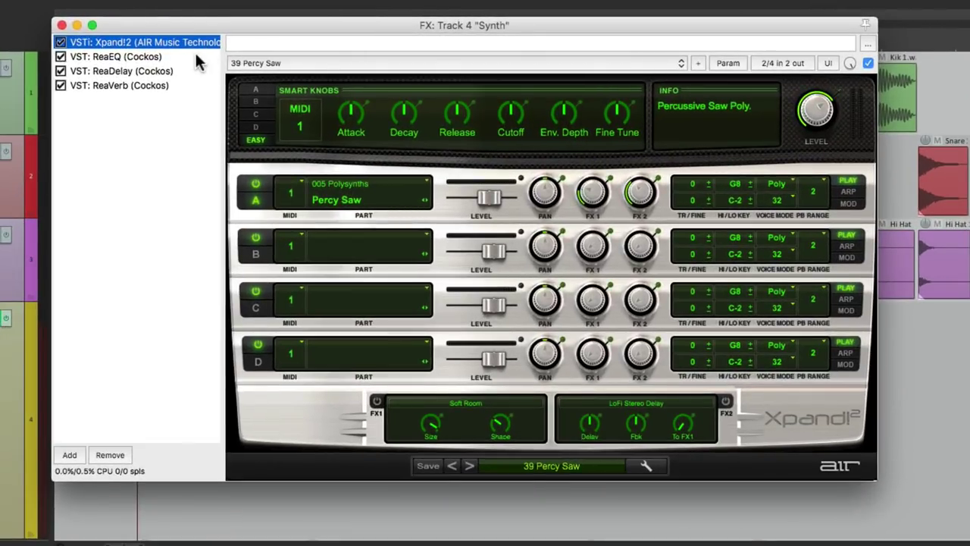
{"action": "left_click", "coordinate": [195, 54]}
{"action": "left_click", "coordinate": [191, 71]}
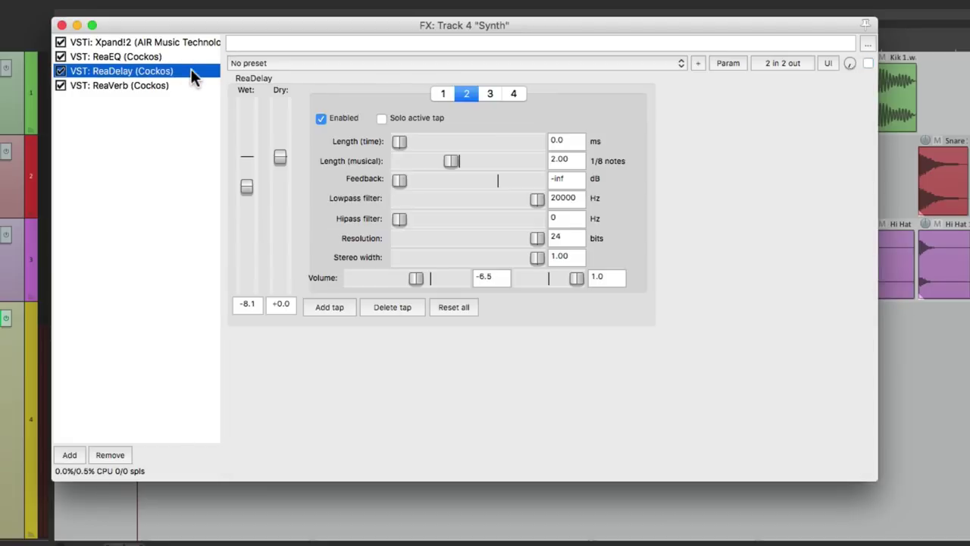
{"action": "left_click", "coordinate": [187, 83]}
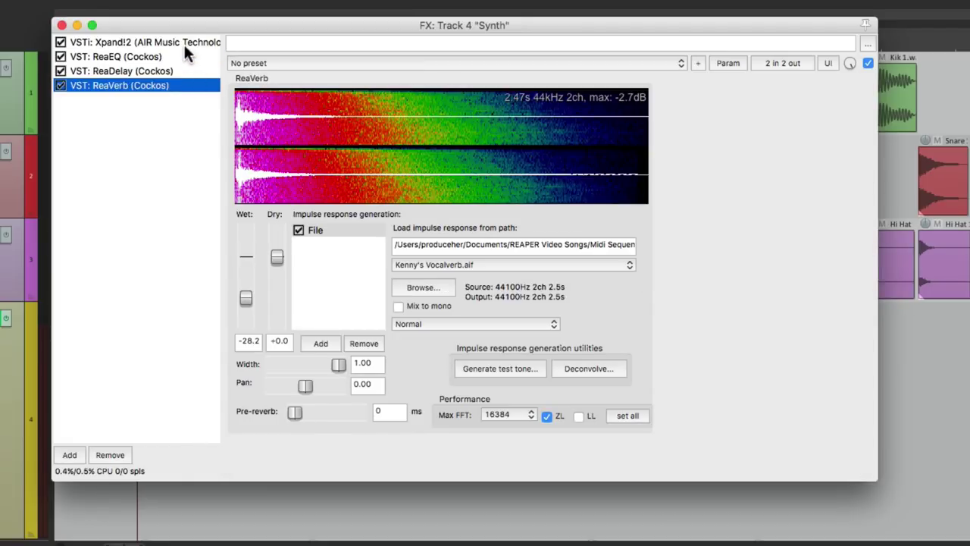
{"action": "left_click", "coordinate": [184, 42]}
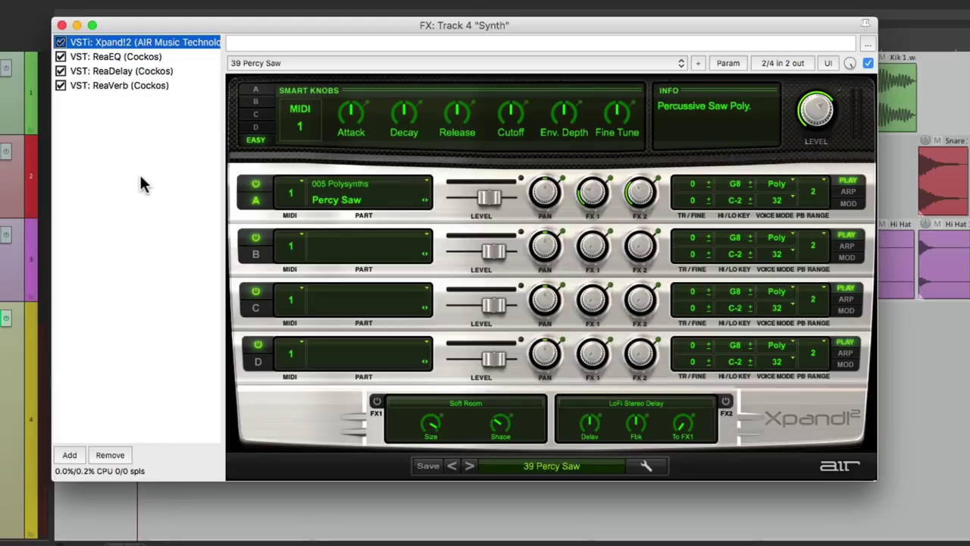
- Filter Add FX by 'midi' and add JS: MIDI Sequencer Megababy to the Synth chain
{"action": "double_click", "coordinate": [139, 175]}
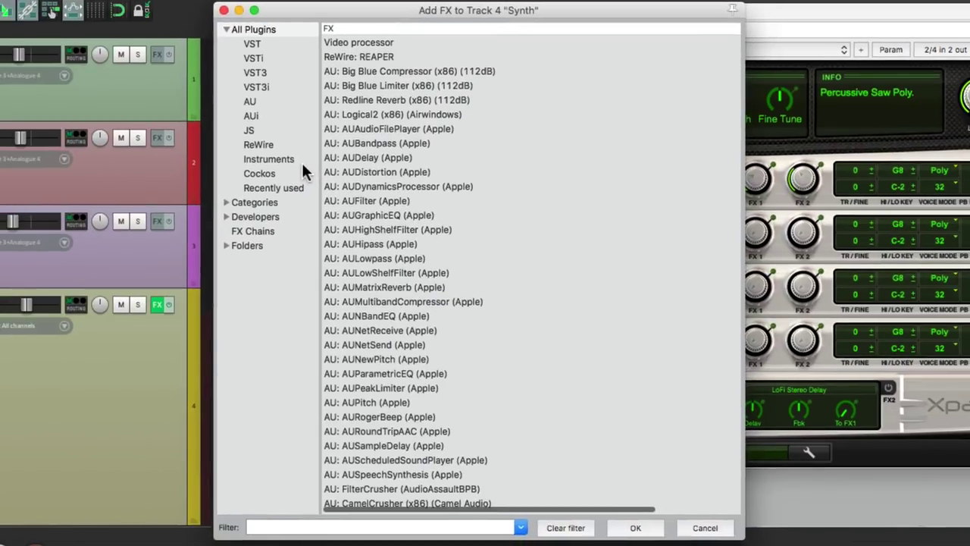
{"action": "type", "text": "midi"}
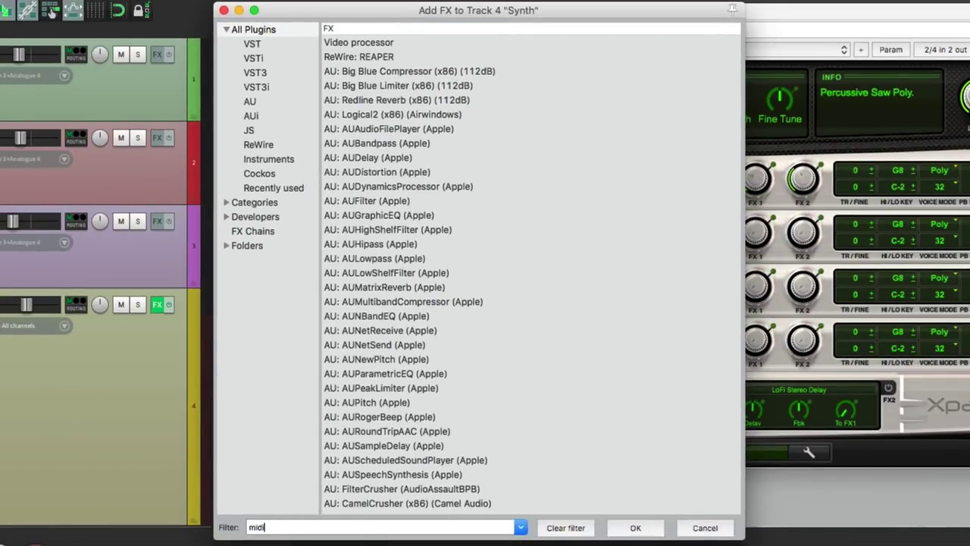
{"action": "scroll", "coordinate": [621, 334], "scroll_direction": "down", "scroll_amount": 2}
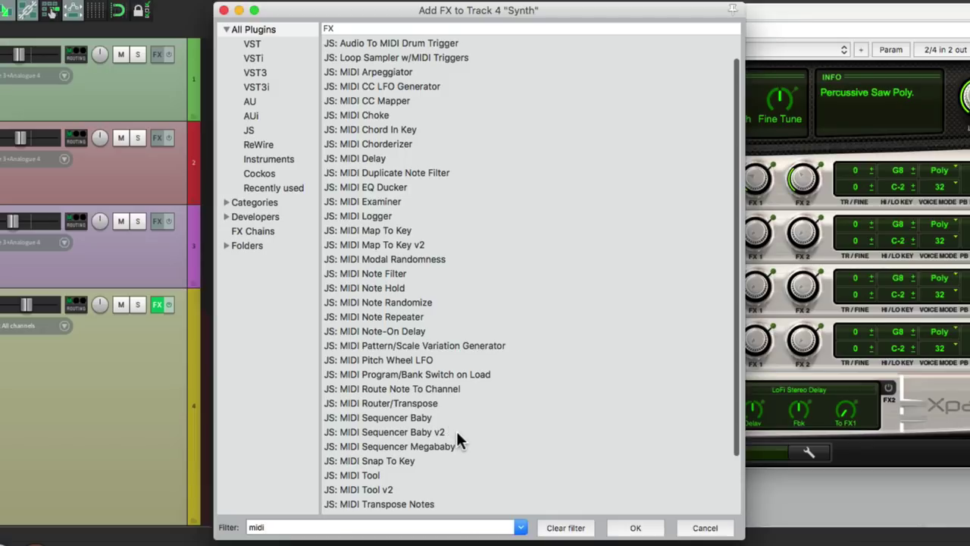
{"action": "left_click", "coordinate": [465, 448]}
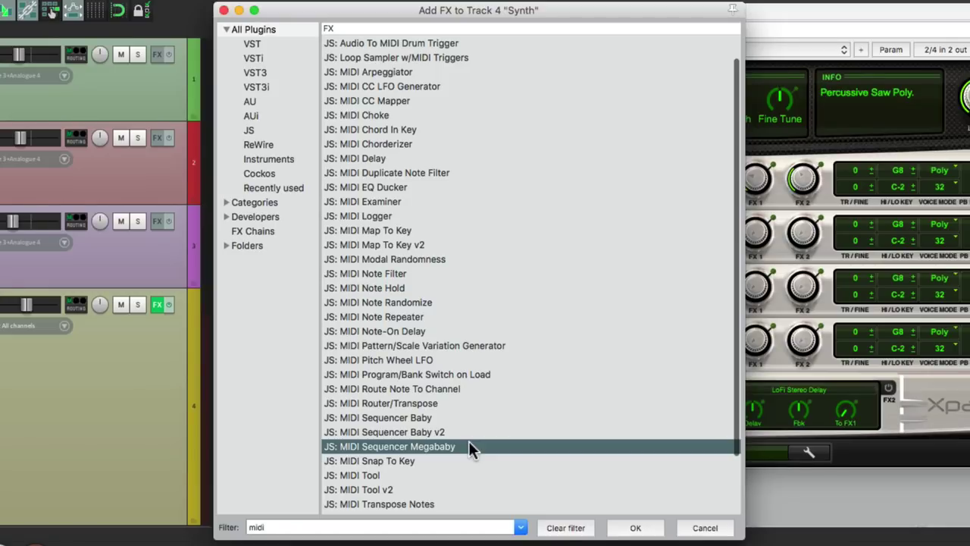
{"action": "double_click", "coordinate": [469, 446]}
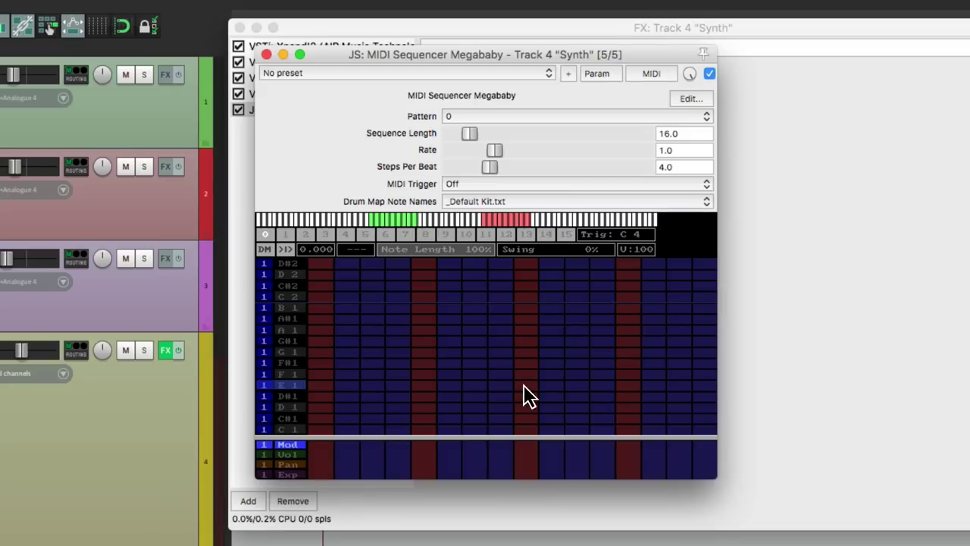
- Move Megababy above Xpand!2 at the top of the chain and float its window
{"action": "left_click", "coordinate": [268, 56]}
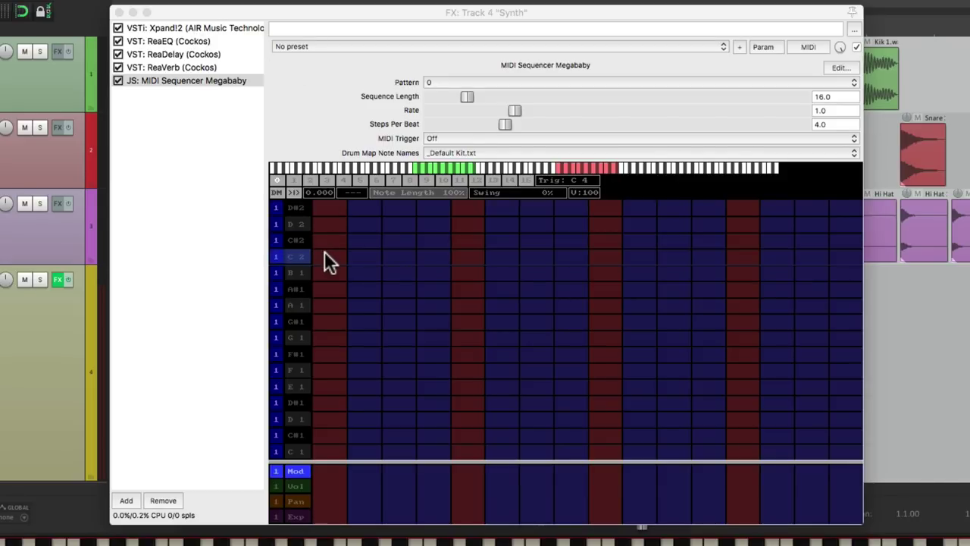
{"action": "left_click_drag", "start_coordinate": [196, 84], "coordinate": [211, 43]}
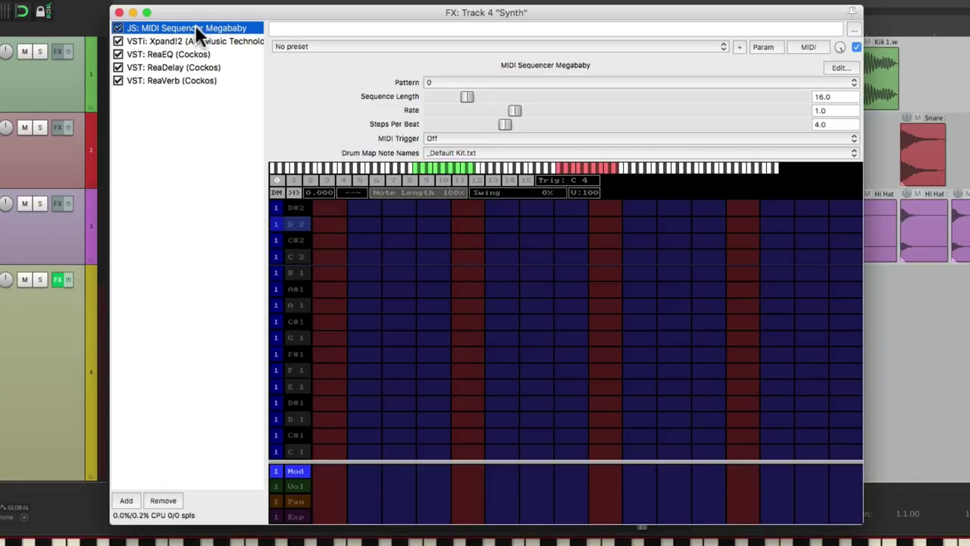
{"action": "double_click", "coordinate": [194, 28]}
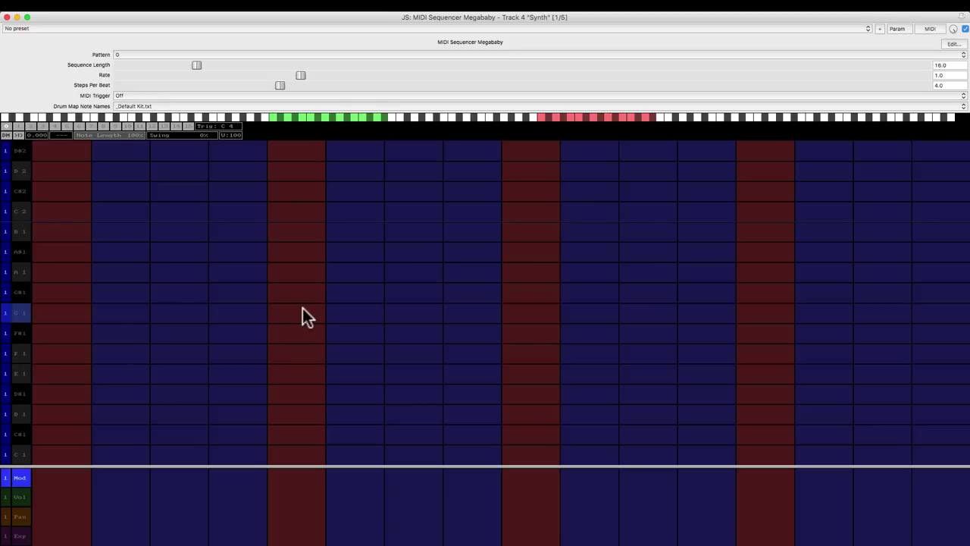
- Shift Megababy's note range up to twelve rows and move the trigger range to C5
{"action": "left_click_drag", "start_coordinate": [338, 117], "coordinate": [492, 113]}
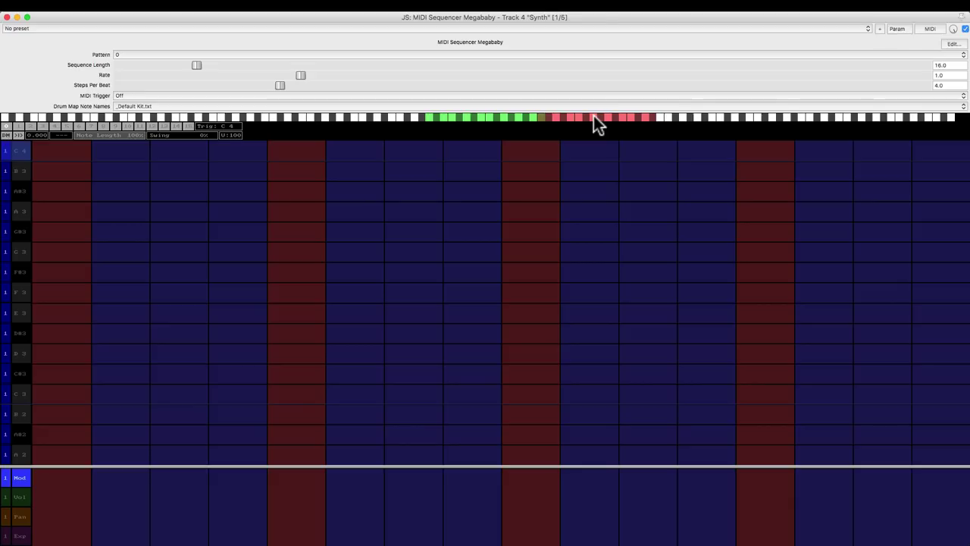
{"action": "left_click_drag", "start_coordinate": [595, 115], "coordinate": [682, 117]}
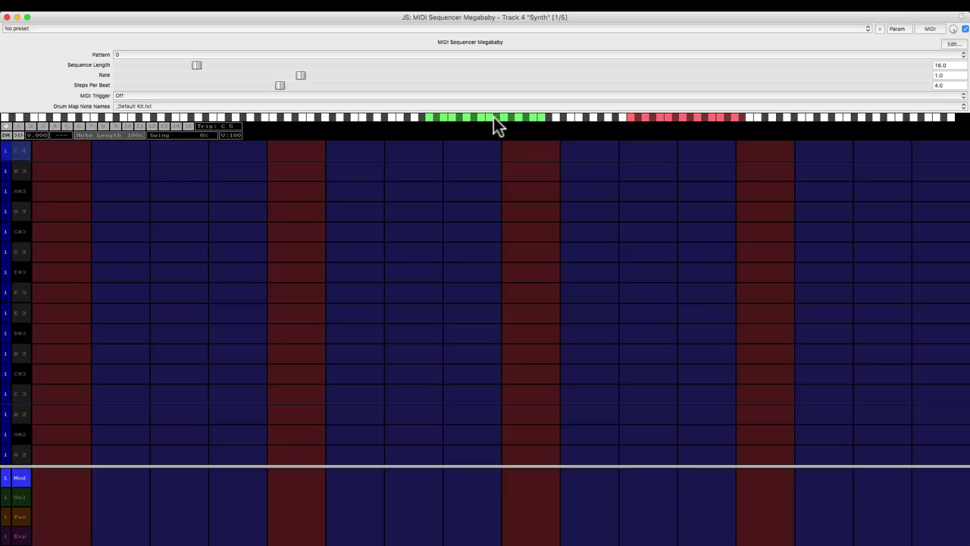
{"action": "mouse_move", "coordinate": [494, 117]}
{"action": "left_mouse_down"}
{"action": "mouse_move", "coordinate": [567, 116]}
{"action": "mouse_move", "coordinate": [475, 122]}
{"action": "left_mouse_up"}
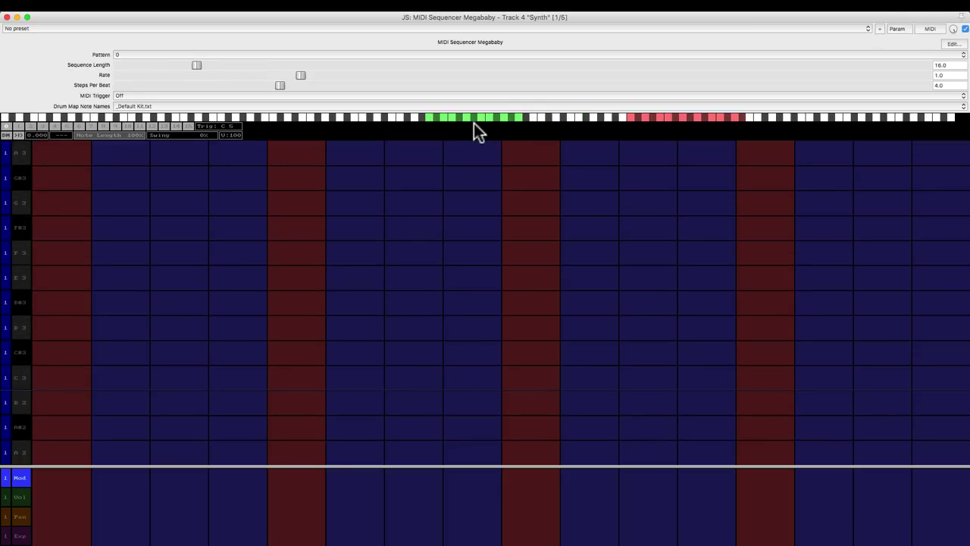
{"action": "left_click_drag", "start_coordinate": [471, 123], "coordinate": [491, 116]}
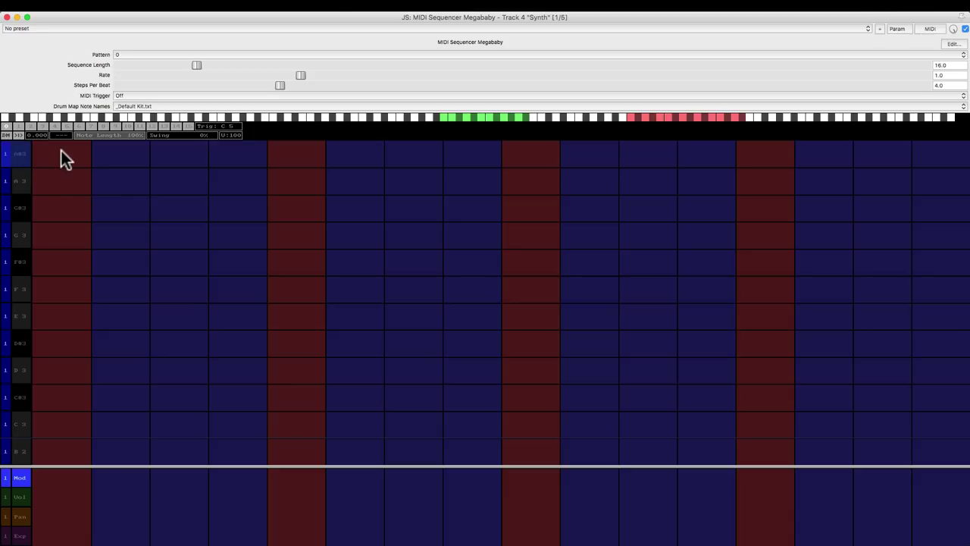
- Place G3 notes on every other step, steps 1 through 15
{"action": "left_click", "coordinate": [63, 235]}
{"action": "left_click", "coordinate": [179, 237]}
{"action": "left_click", "coordinate": [297, 236]}
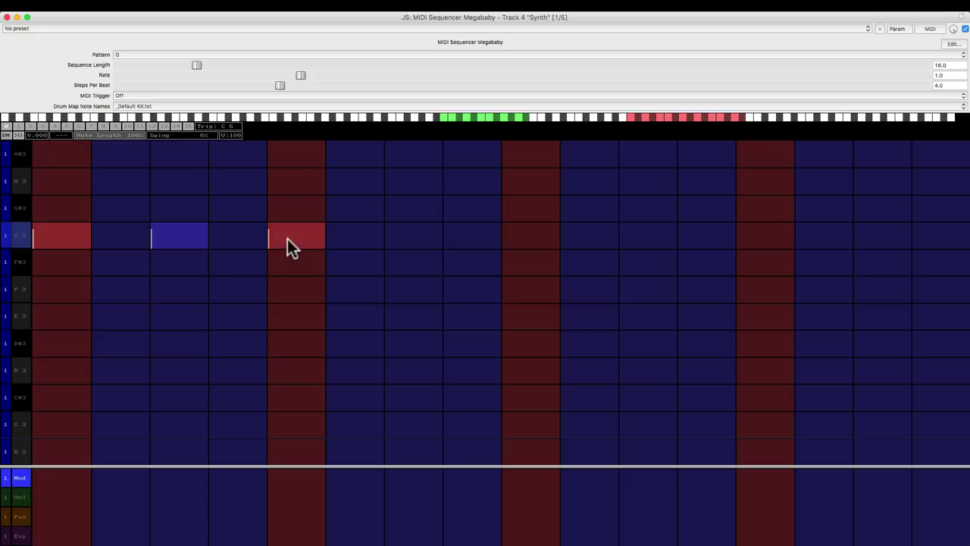
{"action": "left_click", "coordinate": [414, 236]}
{"action": "left_click", "coordinate": [531, 235]}
{"action": "left_click", "coordinate": [648, 234]}
{"action": "left_click", "coordinate": [766, 235]}
{"action": "left_click", "coordinate": [879, 237]}
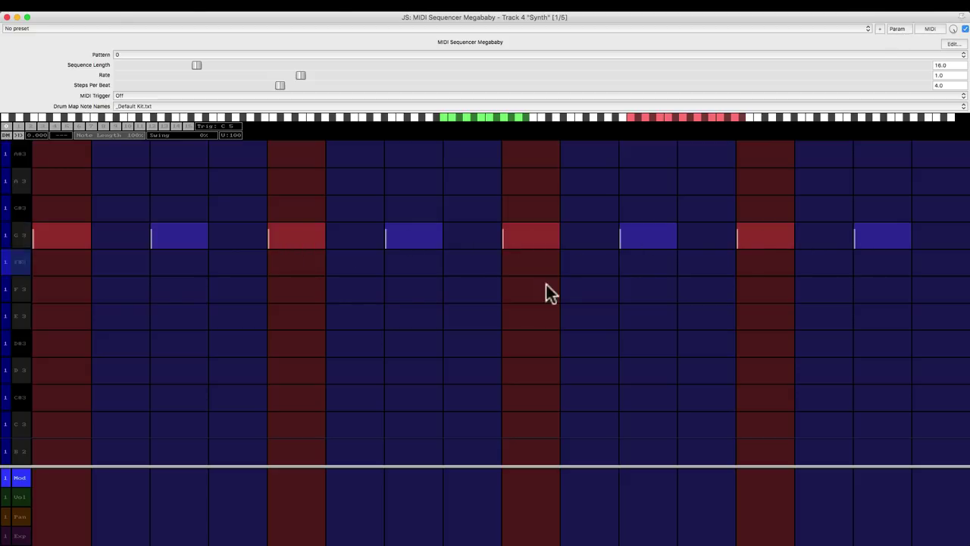
- Play the pattern, then erase those notes and fill all 16 G3 steps
{"action": "key", "text": "space"}
{"action": "left_click_drag", "start_coordinate": [66, 236], "coordinate": [883, 236]}
{"action": "left_click_drag", "start_coordinate": [68, 237], "coordinate": [936, 234]}
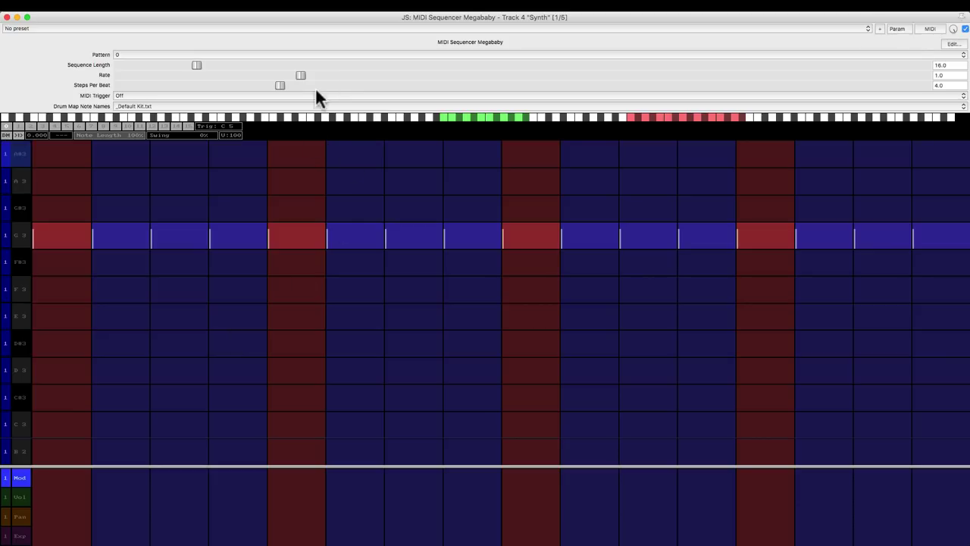
{"action": "left_click", "coordinate": [225, 54]}
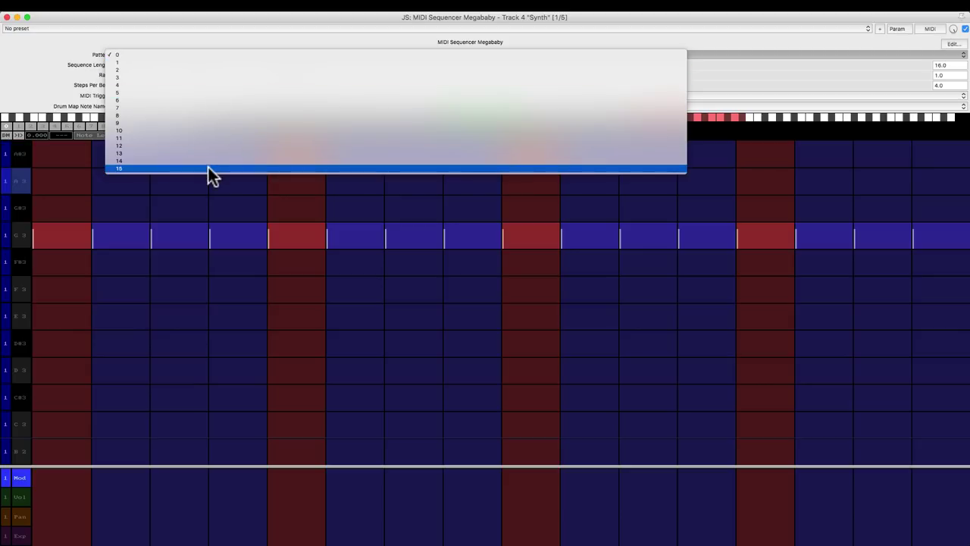
{"action": "left_click", "coordinate": [68, 79]}
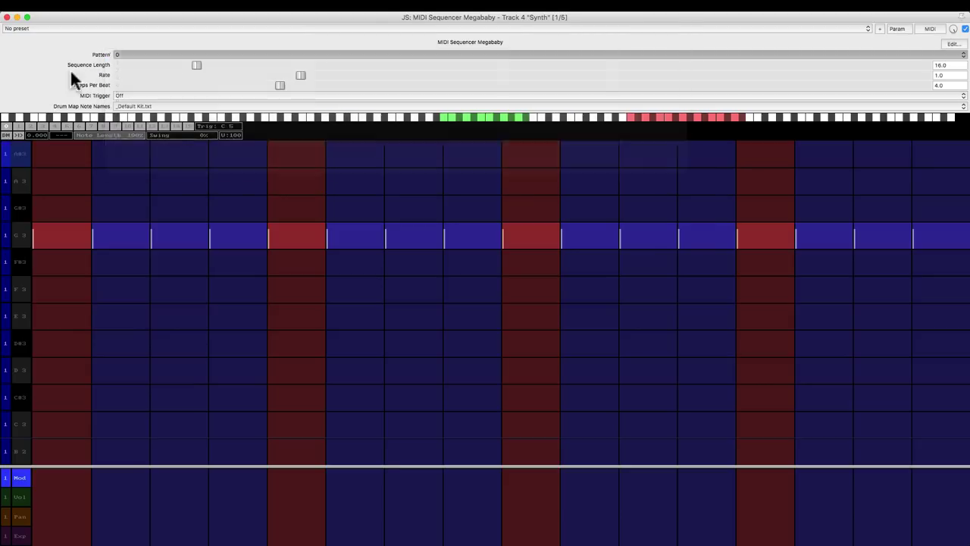
{"action": "left_click", "coordinate": [18, 125]}
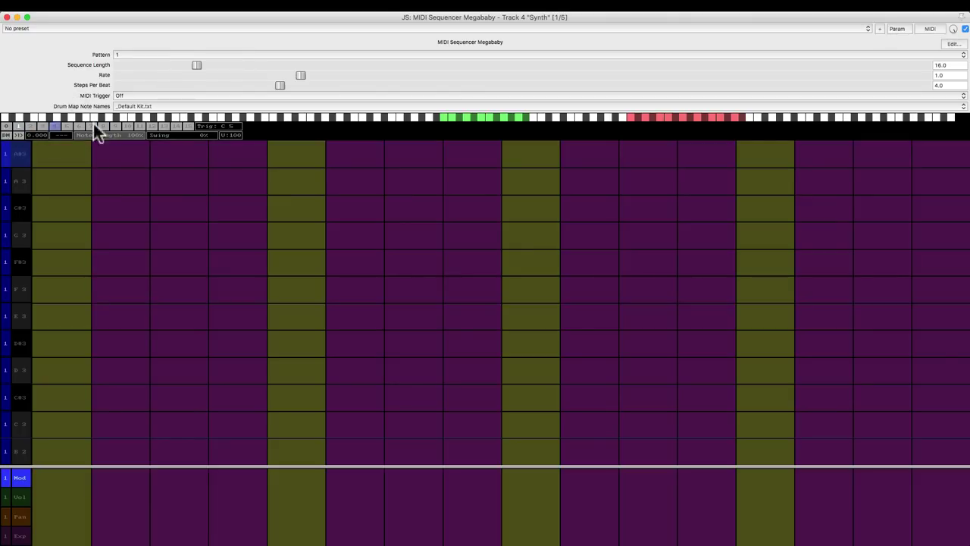
{"action": "left_click", "coordinate": [190, 125]}
{"action": "left_click", "coordinate": [7, 126]}
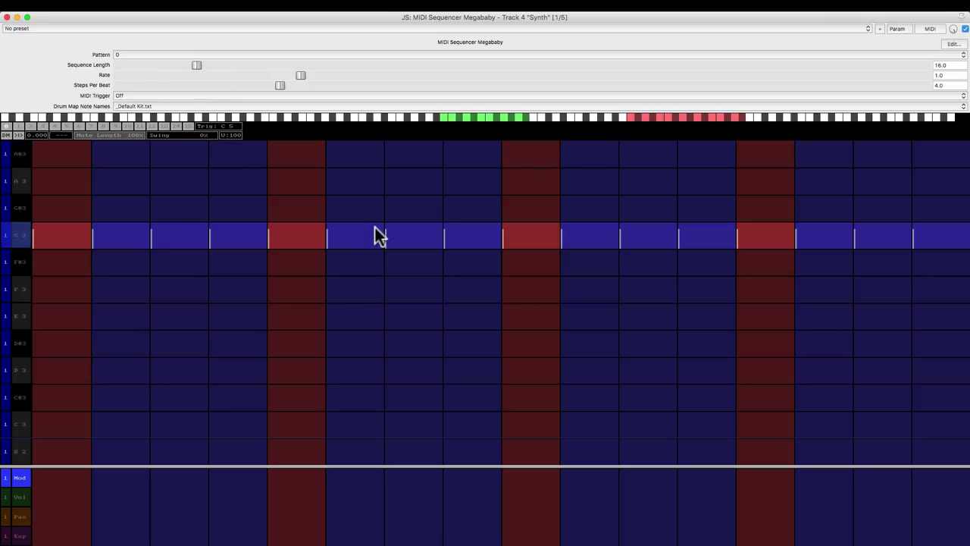
{"action": "key", "text": "space"}
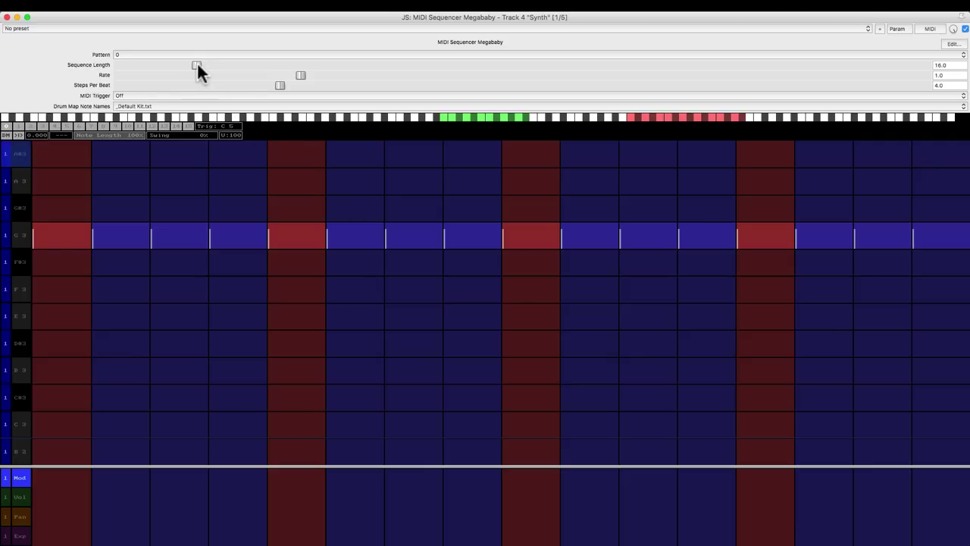
- Try a different sequence length, reset it to 16 steps, and set Rate to 0.5
{"action": "left_click_drag", "start_coordinate": [197, 63], "coordinate": [262, 73]}
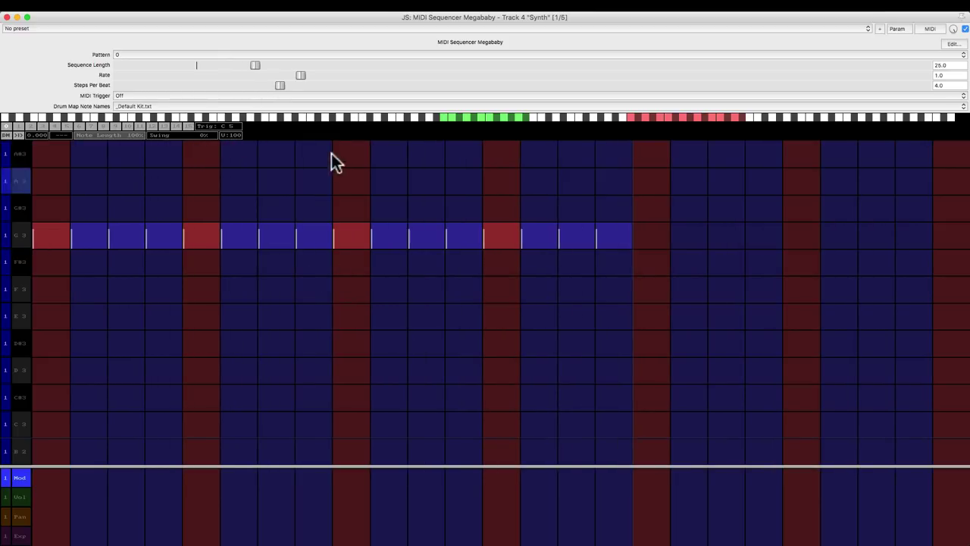
{"action": "double_click", "coordinate": [254, 64]}
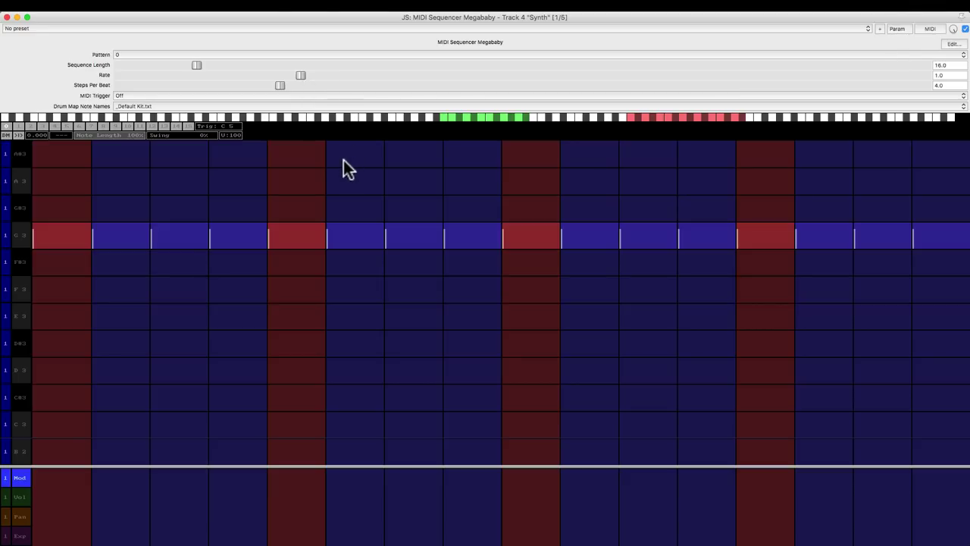
{"action": "left_click", "coordinate": [944, 75]}
{"action": "type", "text": ".5"}
{"action": "key", "text": "Return"}
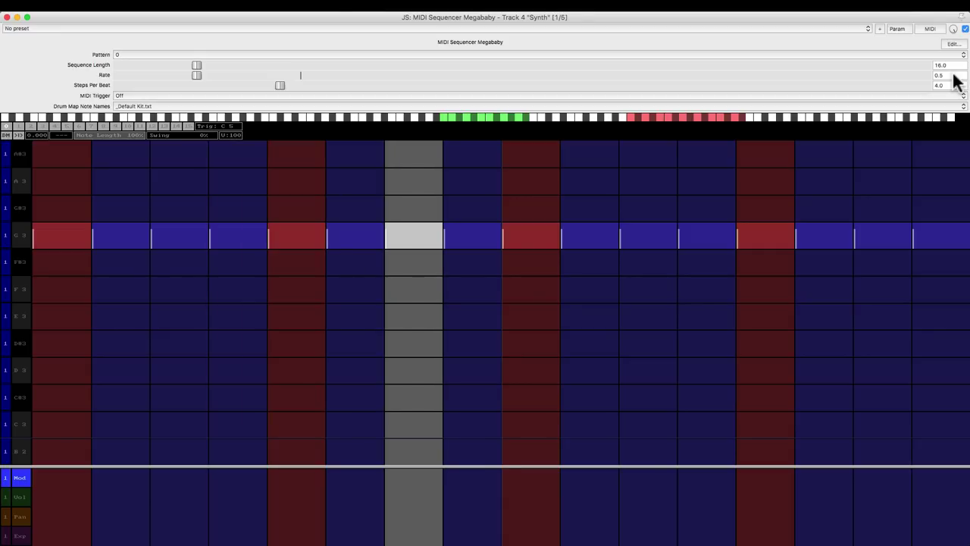
- Change Rate to 2, then reset it to its default 1.0
{"action": "left_click", "coordinate": [953, 75]}
{"action": "type", "text": "2"}
{"action": "key", "text": "Return"}
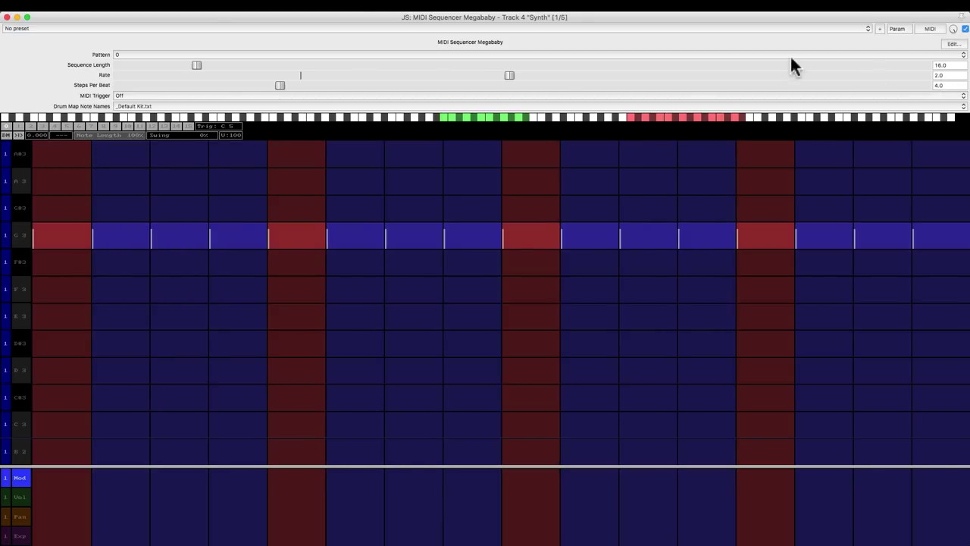
{"action": "double_click", "coordinate": [508, 75]}
- Try 8 and 2 steps per beat, then reset to the default 4
{"action": "left_click_drag", "start_coordinate": [281, 85], "coordinate": [527, 82]}
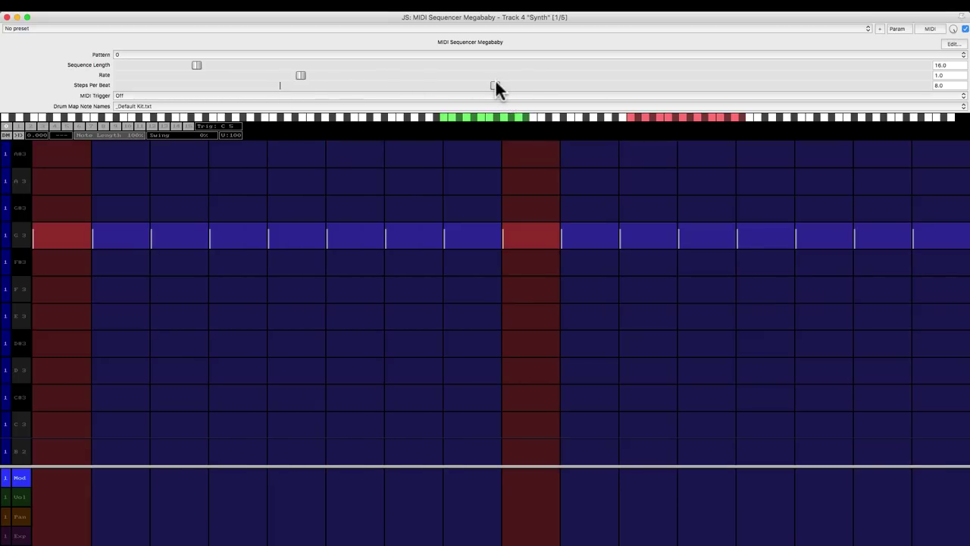
{"action": "left_click_drag", "start_coordinate": [495, 84], "coordinate": [216, 128]}
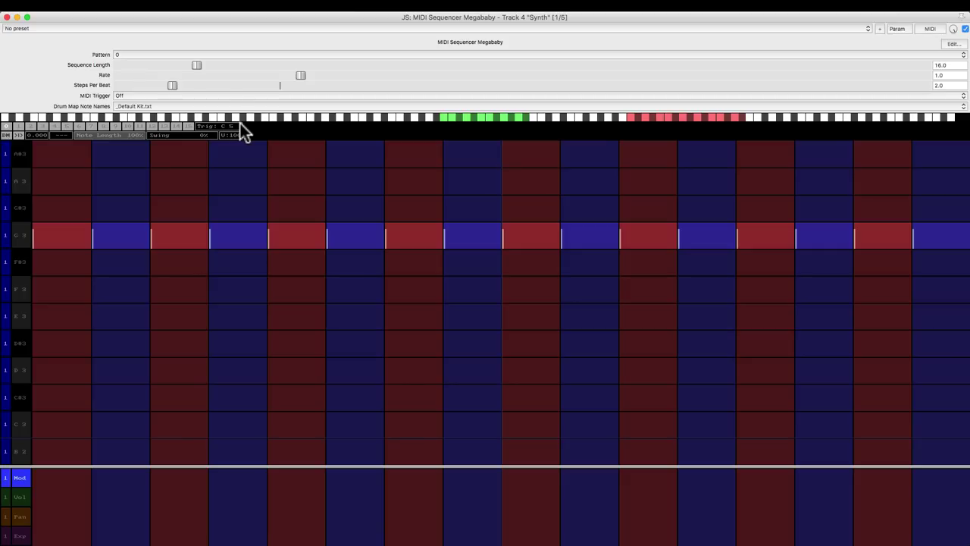
{"action": "double_click", "coordinate": [172, 84]}
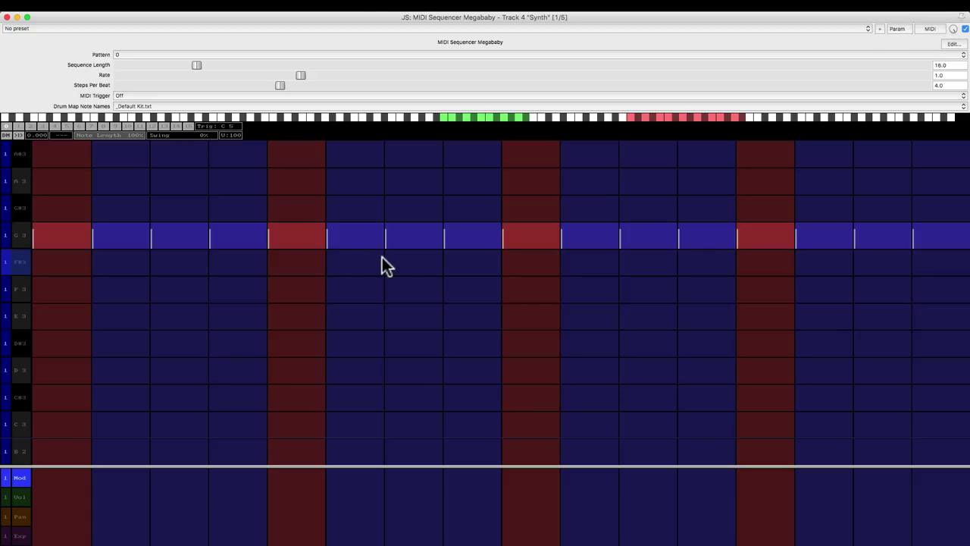
- During playback, set Note Length to 24% and audition Swing, leaving it at 0%
{"action": "key", "text": "space"}
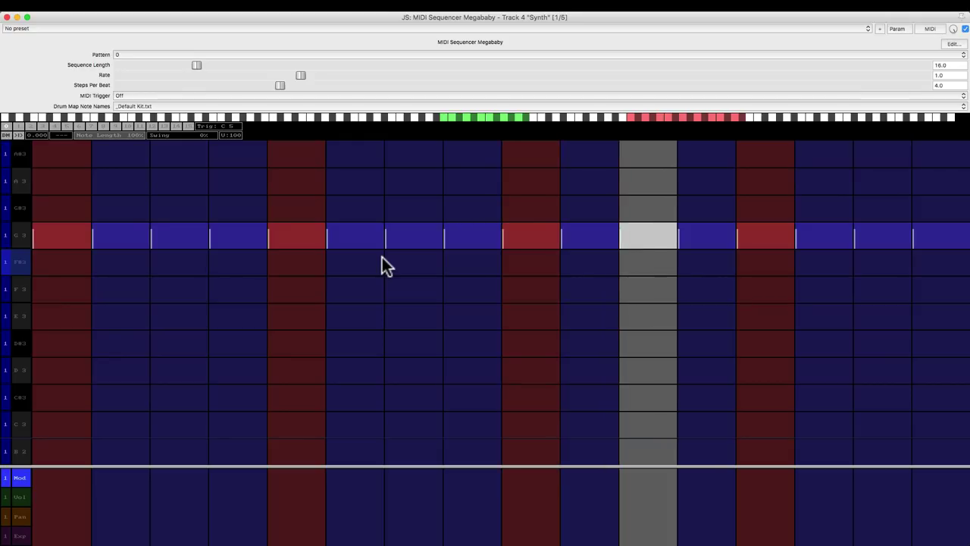
{"action": "key", "text": "space"}
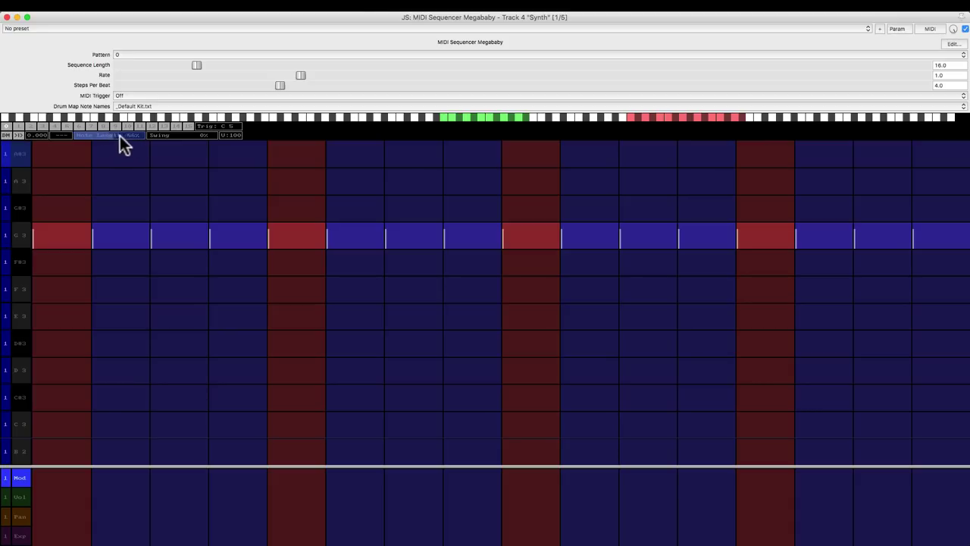
{"action": "key", "text": "space"}
{"action": "left_click_drag", "start_coordinate": [124, 136], "coordinate": [90, 136]}
{"action": "scroll", "coordinate": [178, 136], "scroll_direction": "up", "scroll_amount": 10}
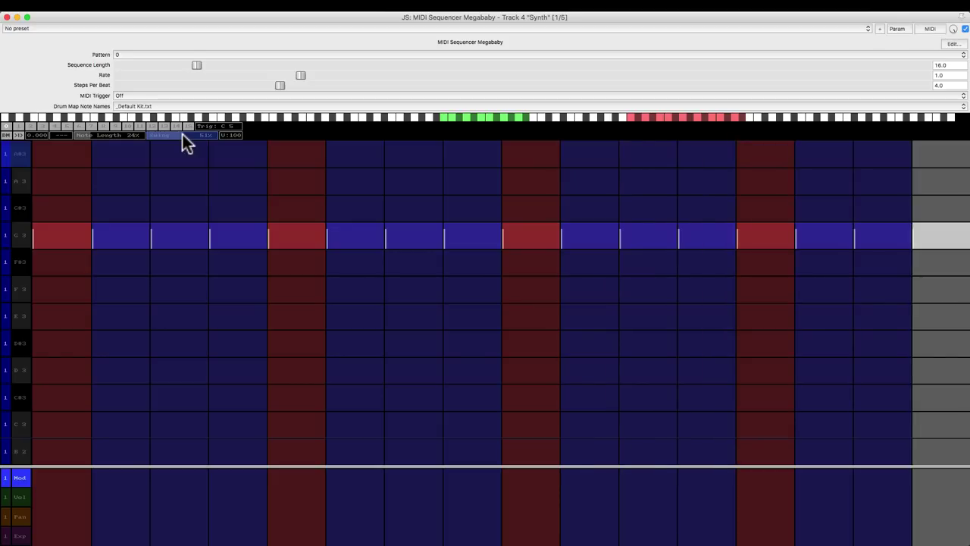
{"action": "left_click_drag", "start_coordinate": [181, 134], "coordinate": [143, 135]}
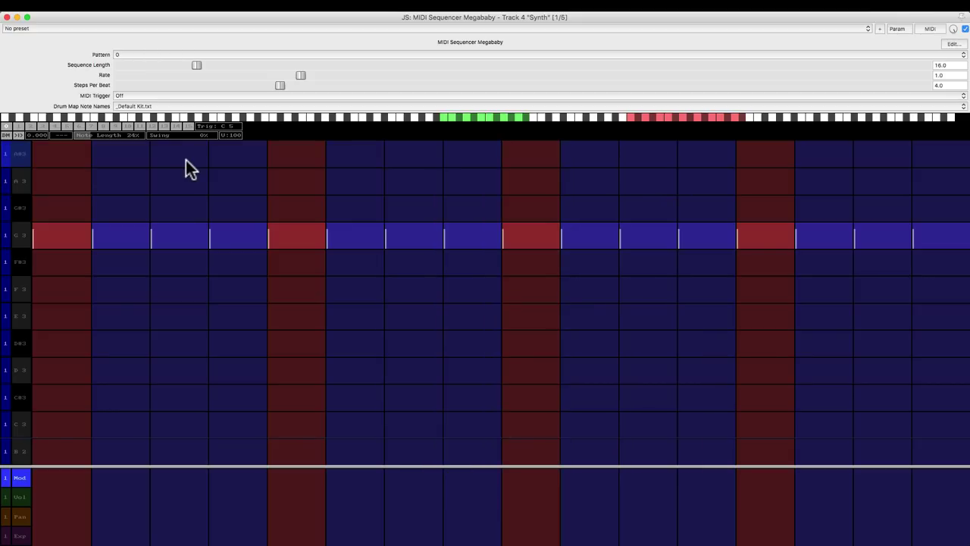
- Clear the G3 row, place notes on steps 2, 4, 6, 8, 10, 11, 13, 15, and play it
{"action": "left_click_drag", "start_coordinate": [73, 241], "coordinate": [911, 235]}
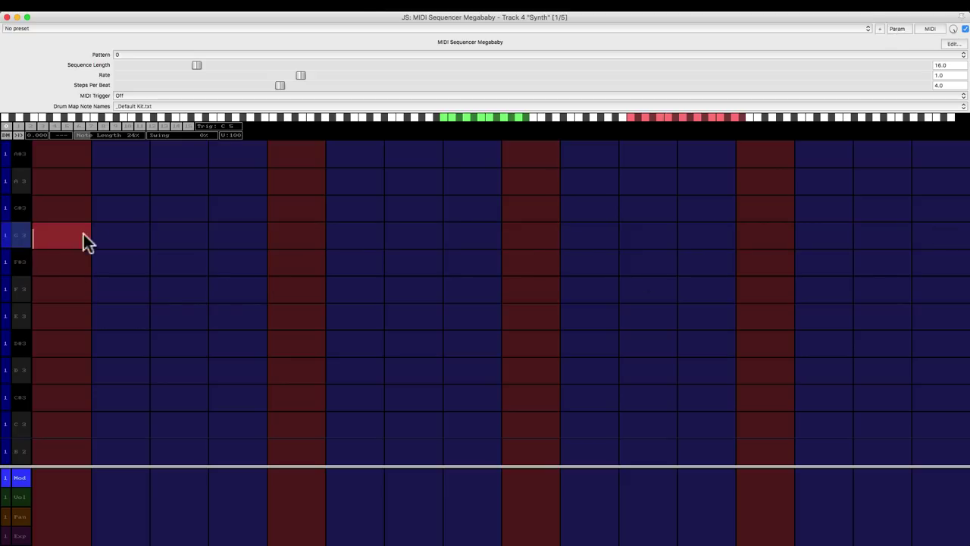
{"action": "left_click", "coordinate": [113, 237]}
{"action": "left_click", "coordinate": [238, 236]}
{"action": "left_click", "coordinate": [356, 236]}
{"action": "left_click", "coordinate": [471, 236]}
{"action": "left_click", "coordinate": [598, 236]}
{"action": "left_click", "coordinate": [648, 236]}
{"action": "left_click", "coordinate": [765, 237]}
{"action": "left_click", "coordinate": [887, 235]}
{"action": "key", "text": "space"}
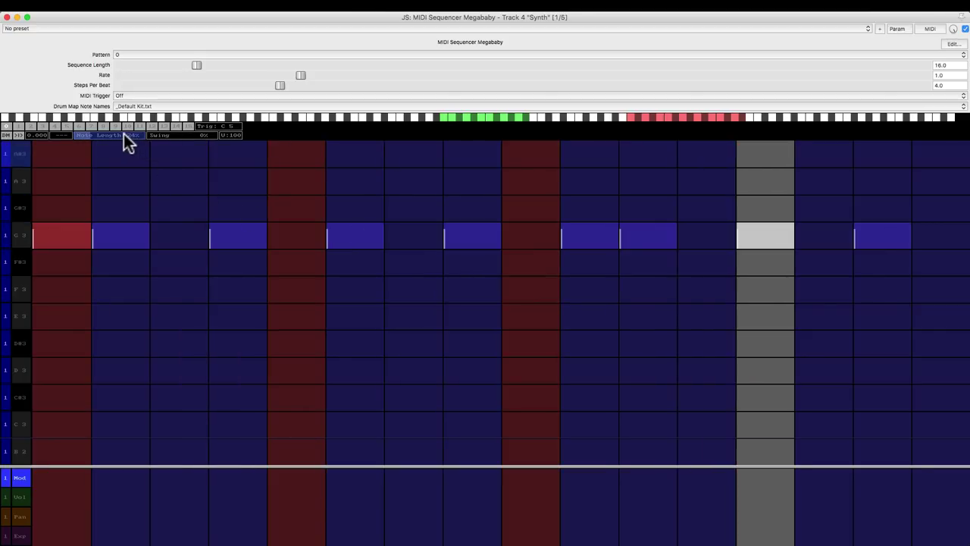
{"action": "scroll", "coordinate": [125, 135], "scroll_direction": "up", "scroll_amount": 5}
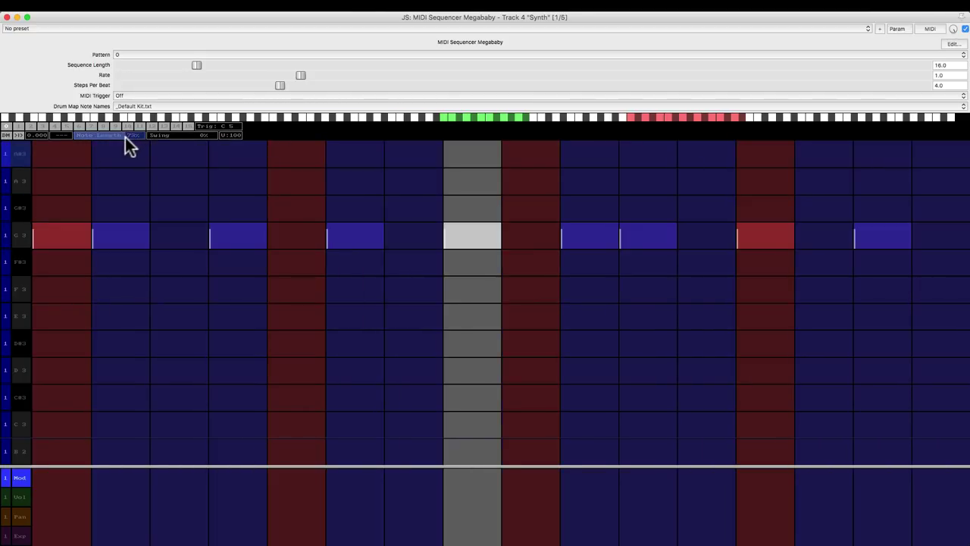
{"action": "scroll", "coordinate": [124, 138], "scroll_direction": "down", "scroll_amount": 3}
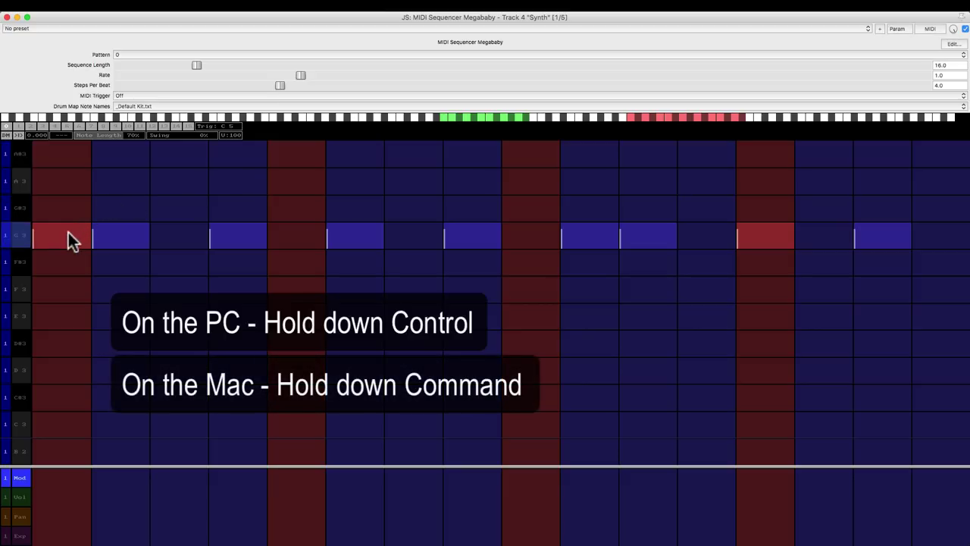
- Raise the first G3 note's velocity to 127 and erase the later notes
{"action": "left_click_drag", "start_coordinate": [66, 239], "coordinate": [70, 216]}
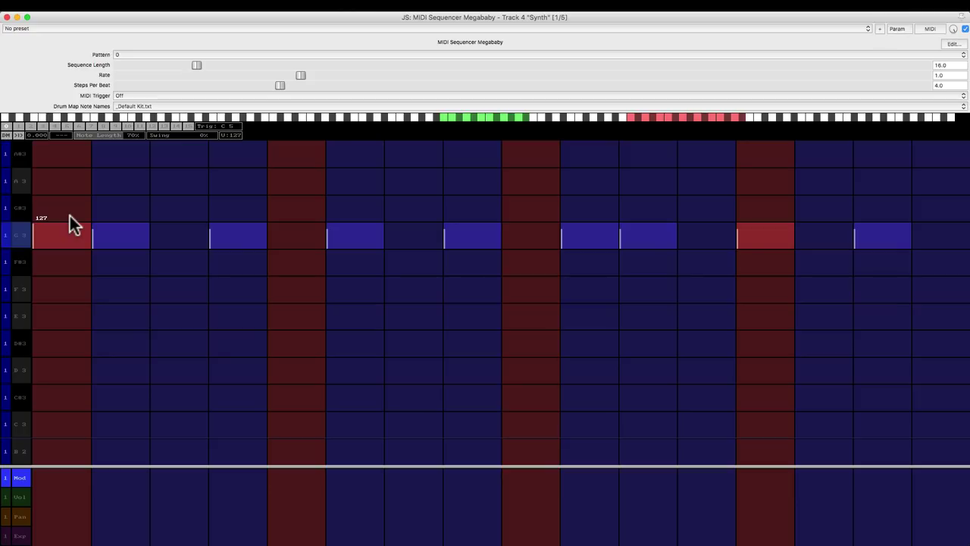
{"action": "mouse_move", "coordinate": [70, 215]}
{"action": "left_mouse_down"}
{"action": "mouse_move", "coordinate": [71, 228]}
{"action": "mouse_move", "coordinate": [73, 202]}
{"action": "left_mouse_up"}
{"action": "mouse_move", "coordinate": [153, 230]}
{"action": "left_mouse_down"}
{"action": "mouse_move", "coordinate": [841, 217]}
{"action": "mouse_move", "coordinate": [860, 231]}
{"action": "left_mouse_up"}
{"action": "left_click", "coordinate": [571, 237]}
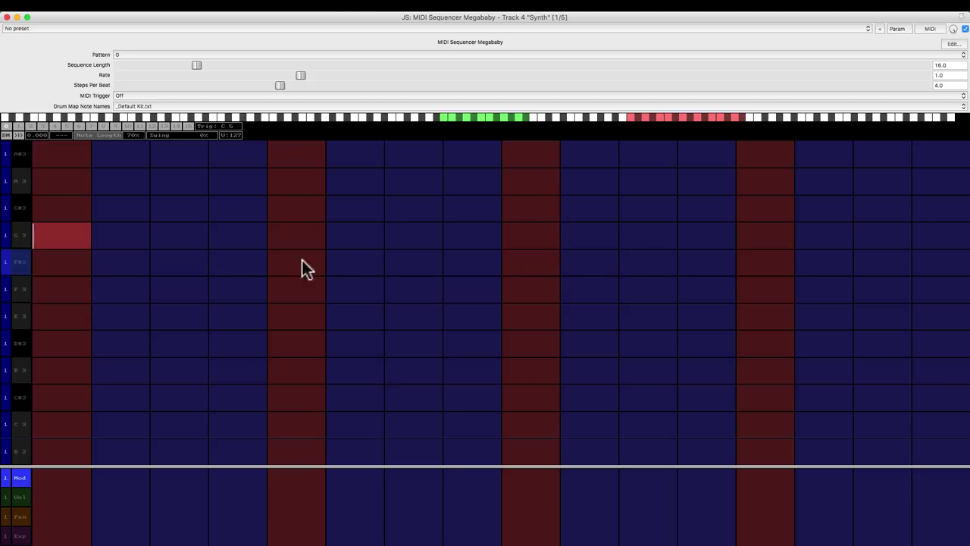
- Add G3 notes at steps 3, 6, 10, 11 and 14, dropping step 3's velocity to 1
{"action": "left_click", "coordinate": [178, 231]}
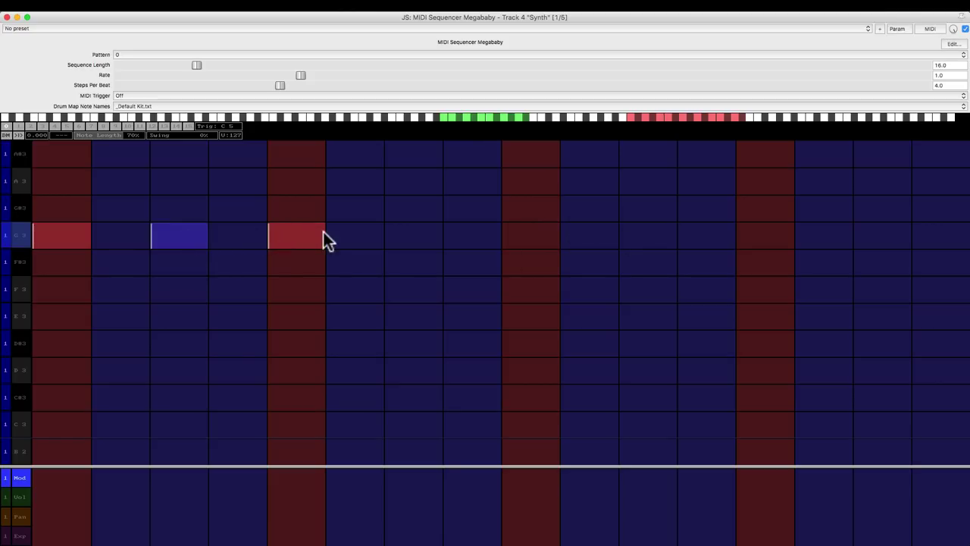
{"action": "left_click", "coordinate": [355, 231]}
{"action": "left_click", "coordinate": [581, 235]}
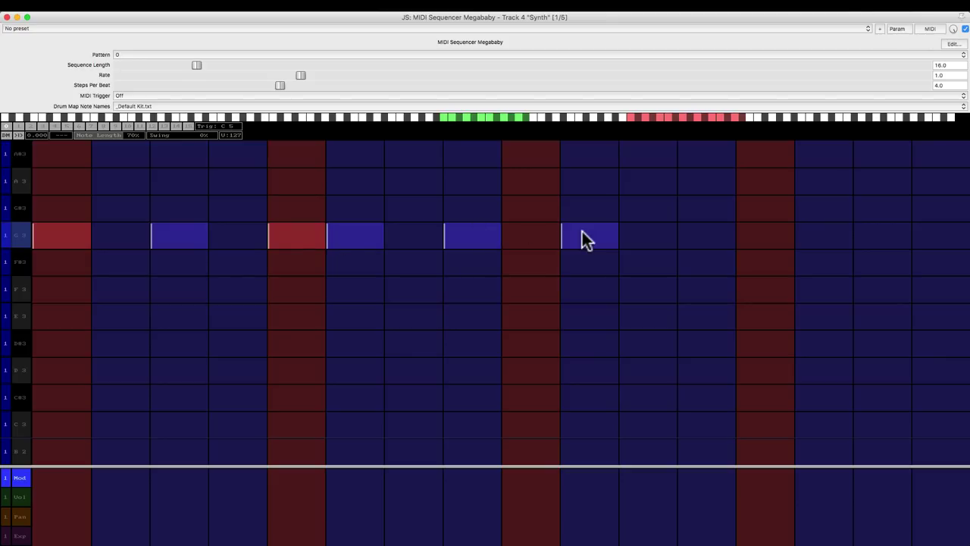
{"action": "mouse_move", "coordinate": [164, 231]}
{"action": "left_mouse_down"}
{"action": "mouse_move", "coordinate": [168, 260]}
{"action": "mouse_move", "coordinate": [167, 241]}
{"action": "left_mouse_up"}
{"action": "left_click", "coordinate": [666, 235]}
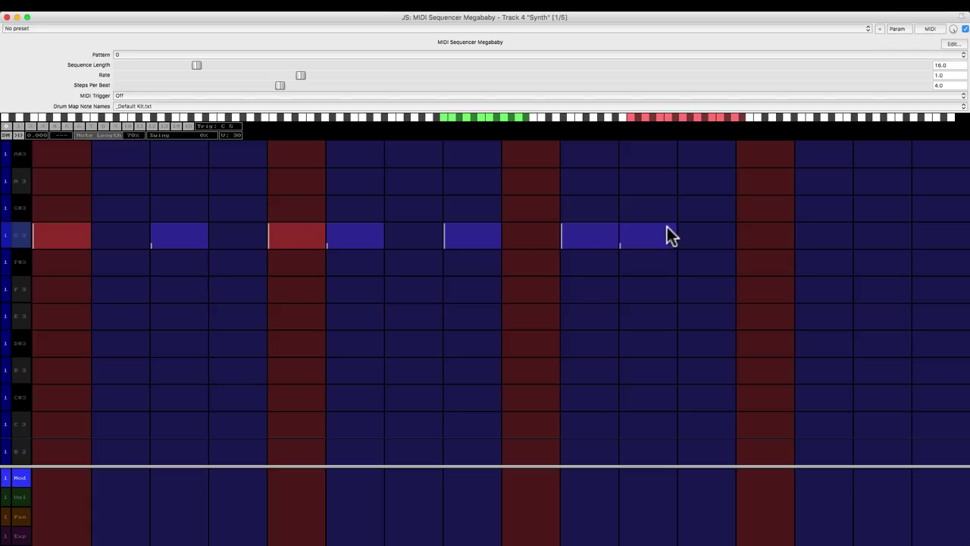
{"action": "left_click", "coordinate": [825, 238]}
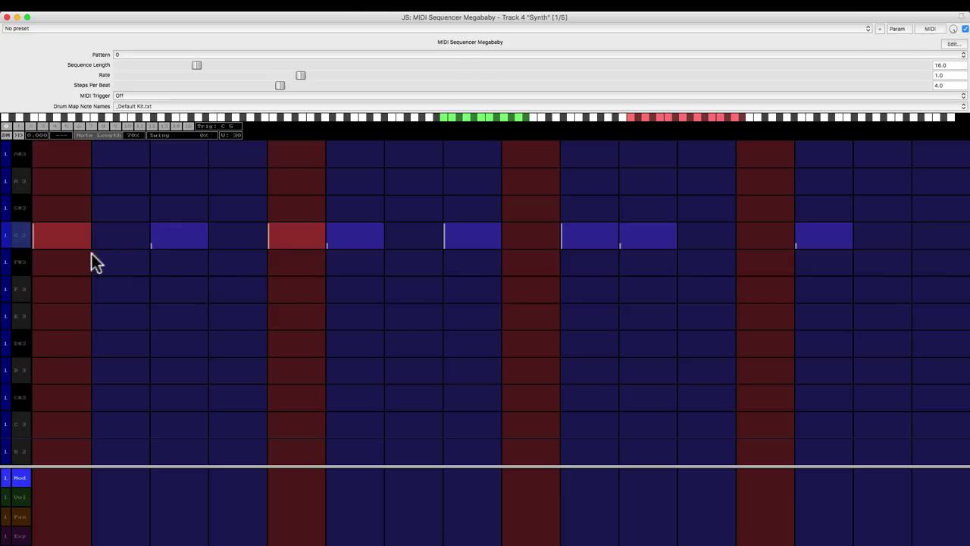
- Redraw G3 notes across all 16 steps and paint varied velocities, one reaching 83
{"action": "left_click_drag", "start_coordinate": [67, 238], "coordinate": [836, 234]}
{"action": "left_click_drag", "start_coordinate": [70, 240], "coordinate": [940, 239]}
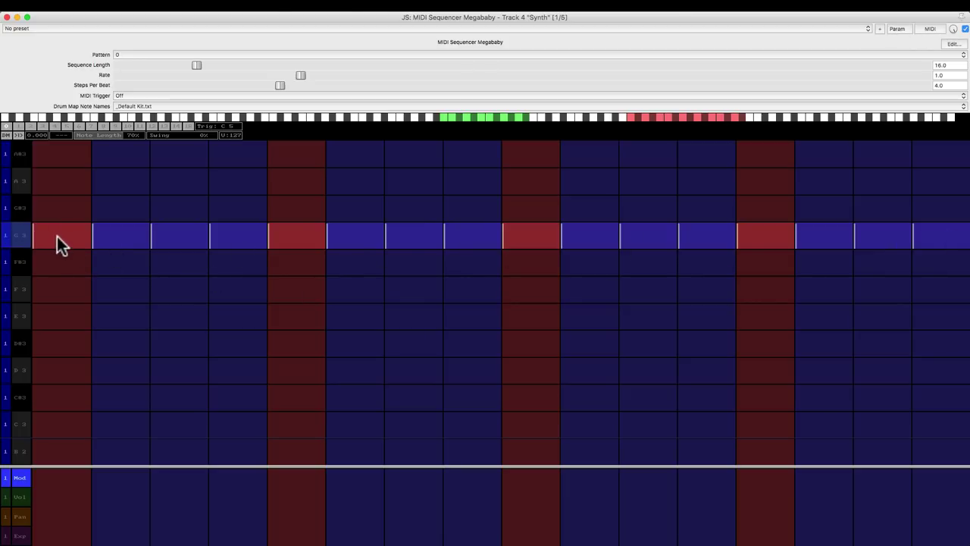
{"action": "mouse_move", "coordinate": [58, 239]}
{"action": "left_mouse_down"}
{"action": "mouse_move", "coordinate": [317, 229]}
{"action": "mouse_move", "coordinate": [131, 242]}
{"action": "mouse_move", "coordinate": [509, 226]}
{"action": "mouse_move", "coordinate": [579, 243]}
{"action": "mouse_move", "coordinate": [146, 243]}
{"action": "left_mouse_up"}
{"action": "left_click_drag", "start_coordinate": [32, 247], "coordinate": [123, 235]}
{"action": "mouse_move", "coordinate": [223, 230]}
{"action": "left_mouse_down"}
{"action": "mouse_move", "coordinate": [336, 221]}
{"action": "mouse_move", "coordinate": [449, 241]}
{"action": "left_mouse_up"}
{"action": "left_click_drag", "start_coordinate": [523, 254], "coordinate": [521, 260]}
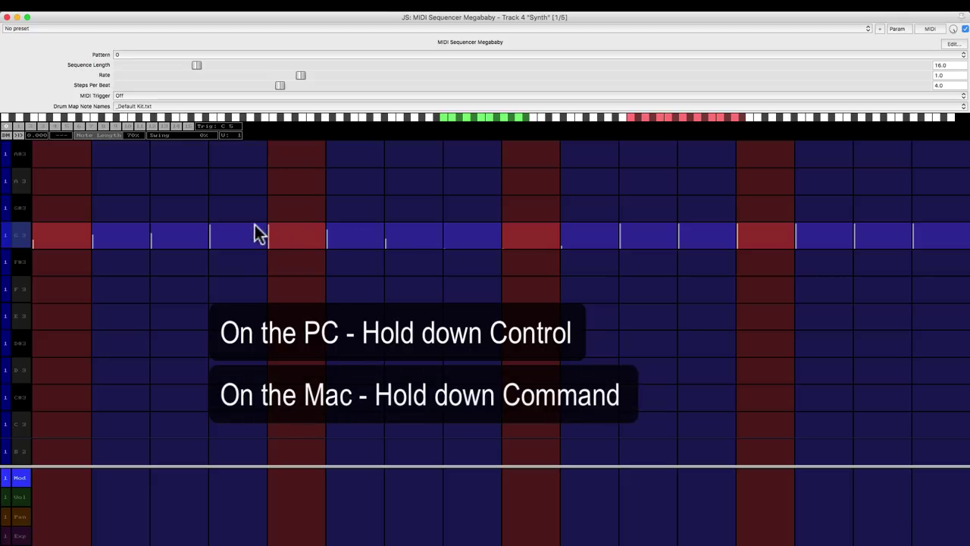
{"action": "mouse_move", "coordinate": [252, 231]}
{"action": "left_mouse_down"}
{"action": "mouse_move", "coordinate": [250, 203]}
{"action": "mouse_move", "coordinate": [255, 241]}
{"action": "mouse_move", "coordinate": [252, 220]}
{"action": "mouse_move", "coordinate": [253, 233]}
{"action": "left_mouse_up"}
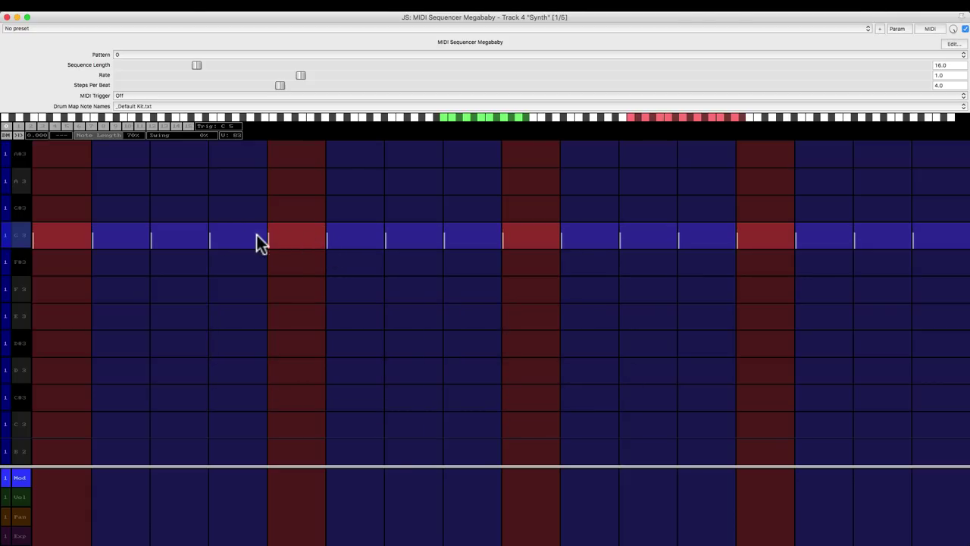
- Clear the row and draw G3 tied across steps 1–2, plus steps 4, 6, 7, 9, 11, 14, 16
{"action": "left_click", "coordinate": [11, 132], "text": "super"}
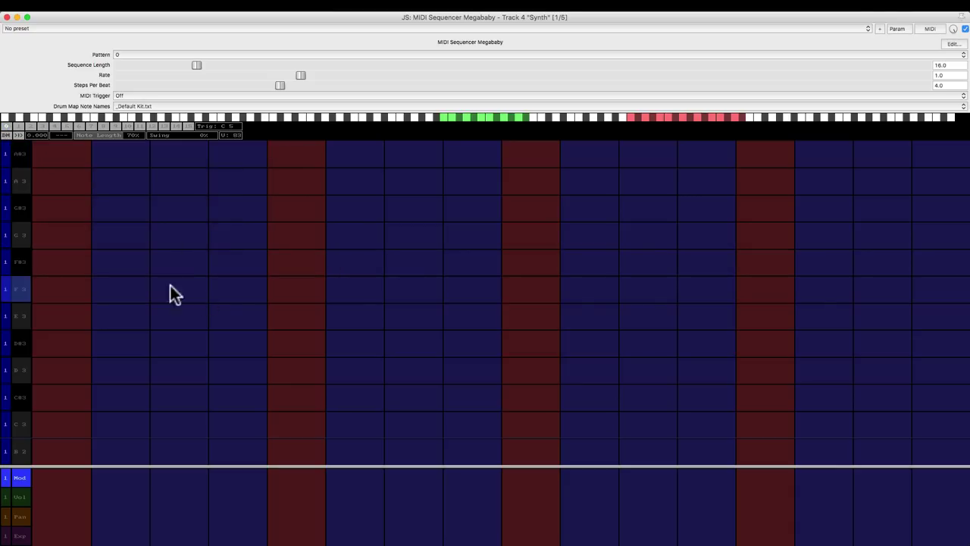
{"action": "left_click_drag", "start_coordinate": [74, 236], "coordinate": [100, 238]}
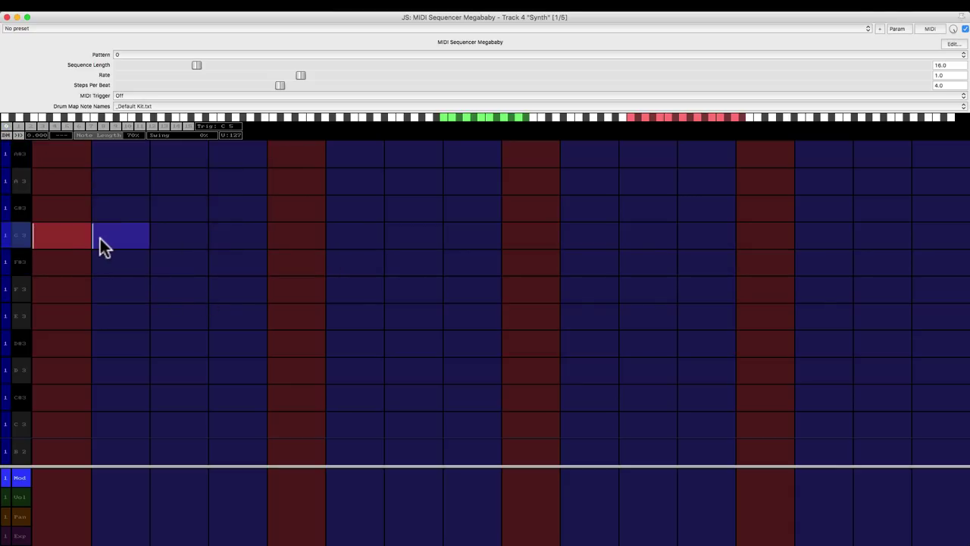
{"action": "left_click", "coordinate": [235, 237]}
{"action": "left_click", "coordinate": [355, 234]}
{"action": "left_click", "coordinate": [414, 233]}
{"action": "left_click", "coordinate": [531, 240]}
{"action": "left_click", "coordinate": [643, 247]}
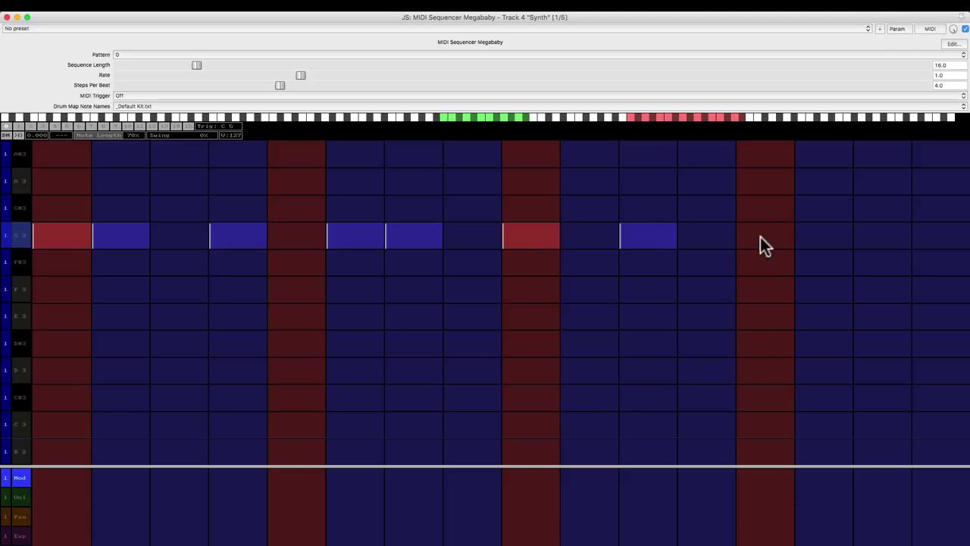
{"action": "left_click", "coordinate": [825, 236]}
{"action": "left_click", "coordinate": [940, 235]}
{"action": "key", "text": "space"}
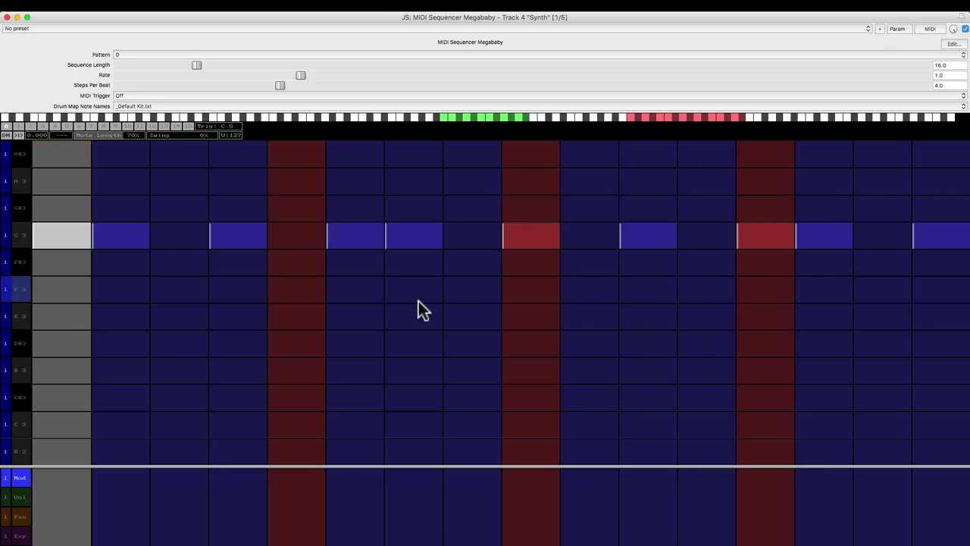
- Move the step-4 note up to A#3 and the step-11 note down to F3
{"action": "left_click", "coordinate": [240, 162]}
{"action": "left_click", "coordinate": [240, 233]}
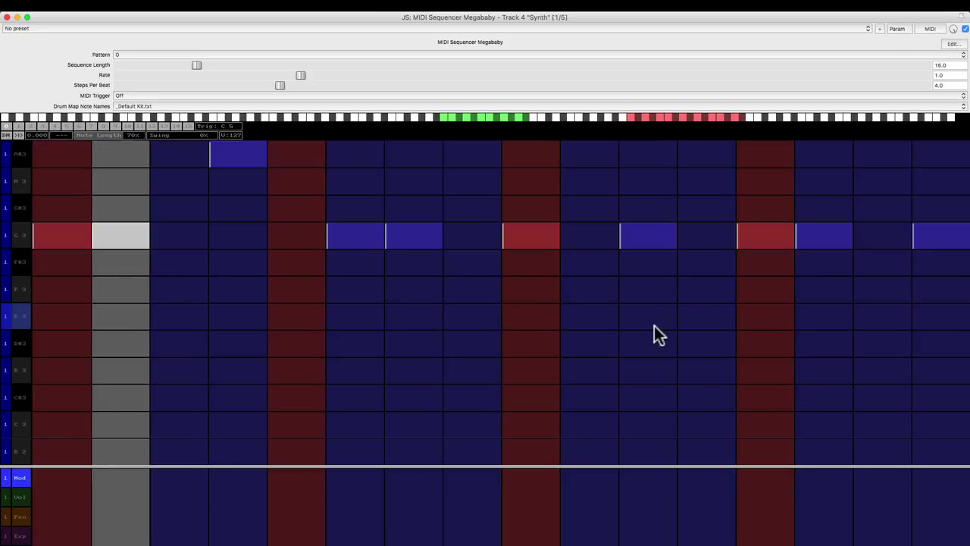
{"action": "left_click", "coordinate": [652, 315]}
{"action": "left_click", "coordinate": [647, 242]}
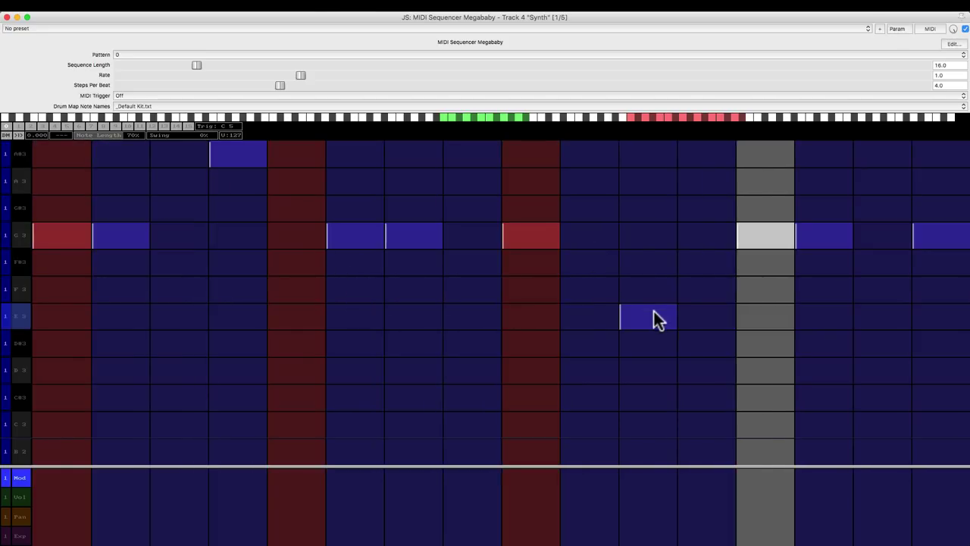
{"action": "left_click", "coordinate": [654, 311]}
{"action": "left_click", "coordinate": [653, 283]}
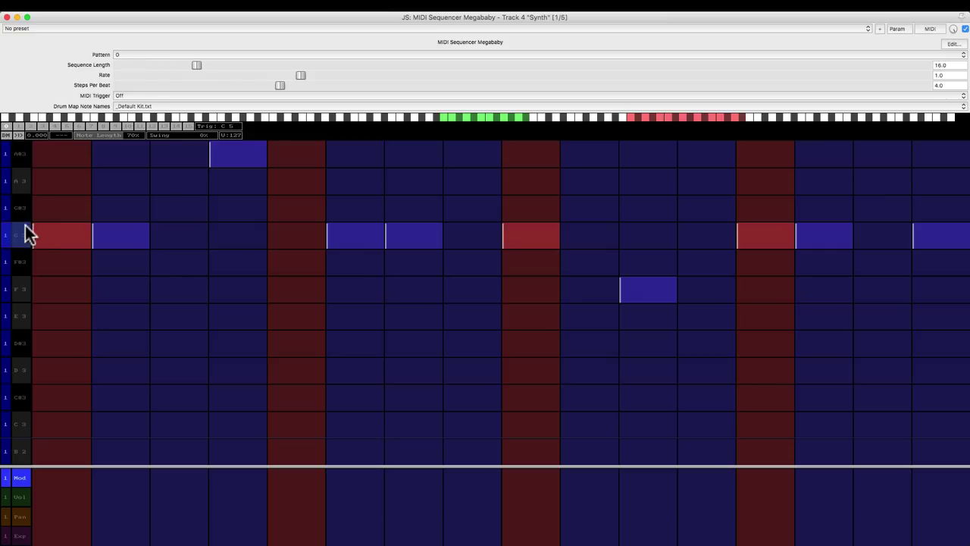
- Double the sequence to 32 steps, duplicating the pattern, and play it back
{"action": "key", "text": "shift"}
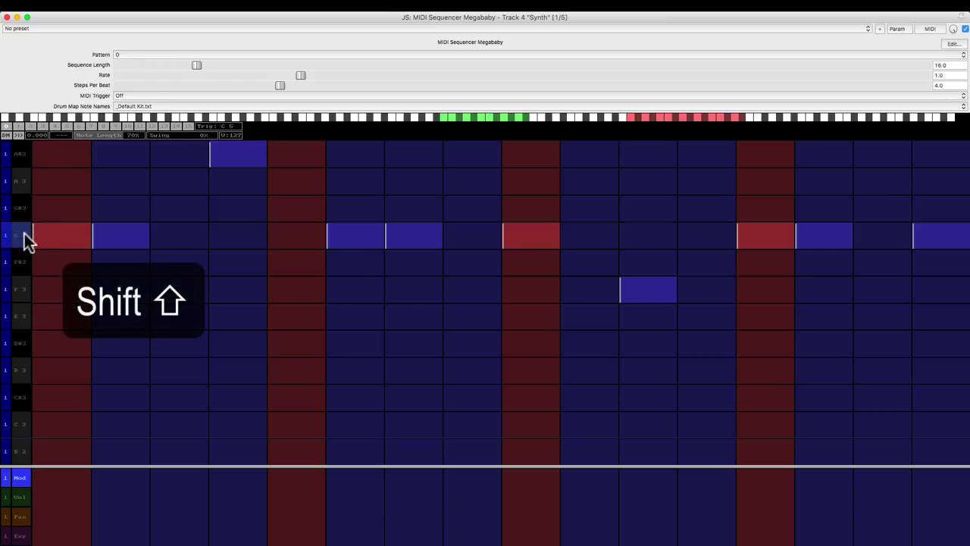
{"action": "left_click", "coordinate": [25, 234], "text": "shift"}
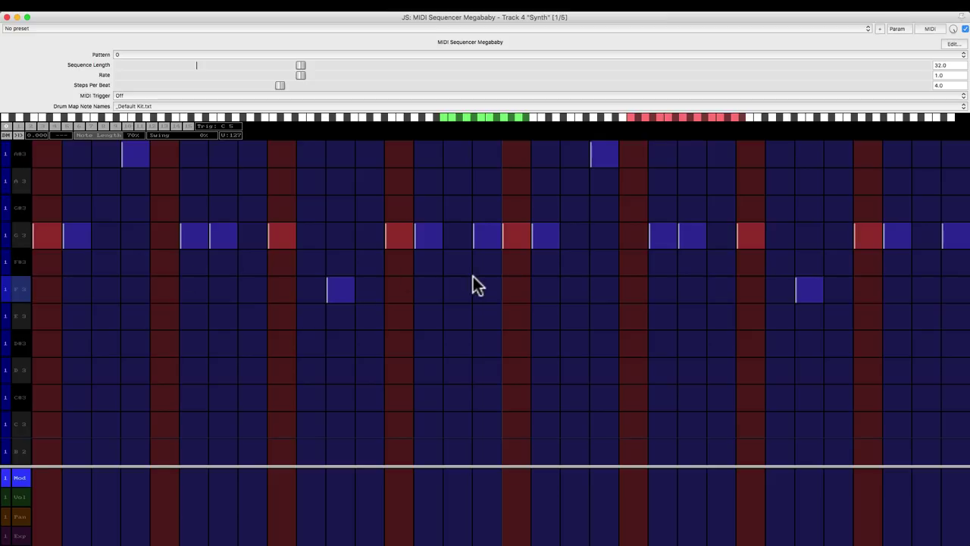
{"action": "key", "text": "space"}
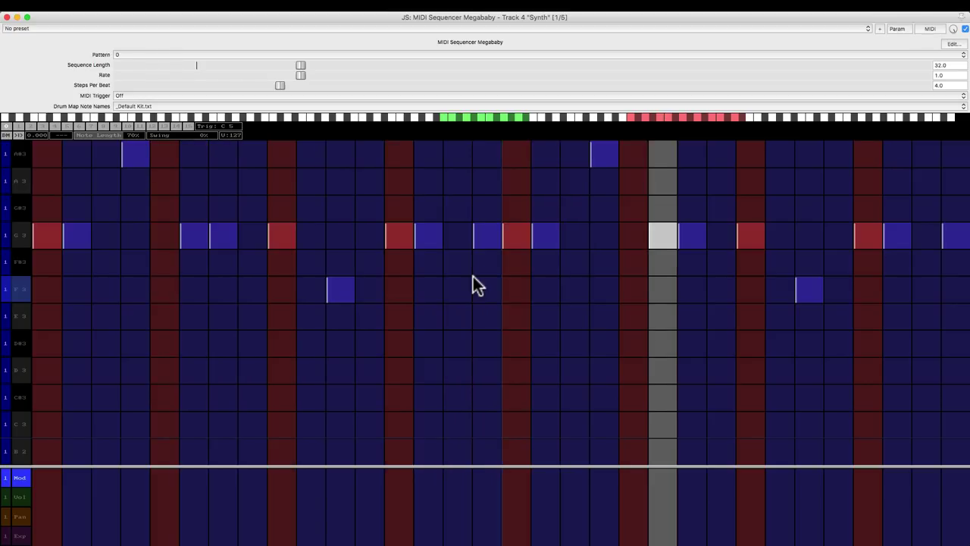
{"action": "key", "text": "space"}
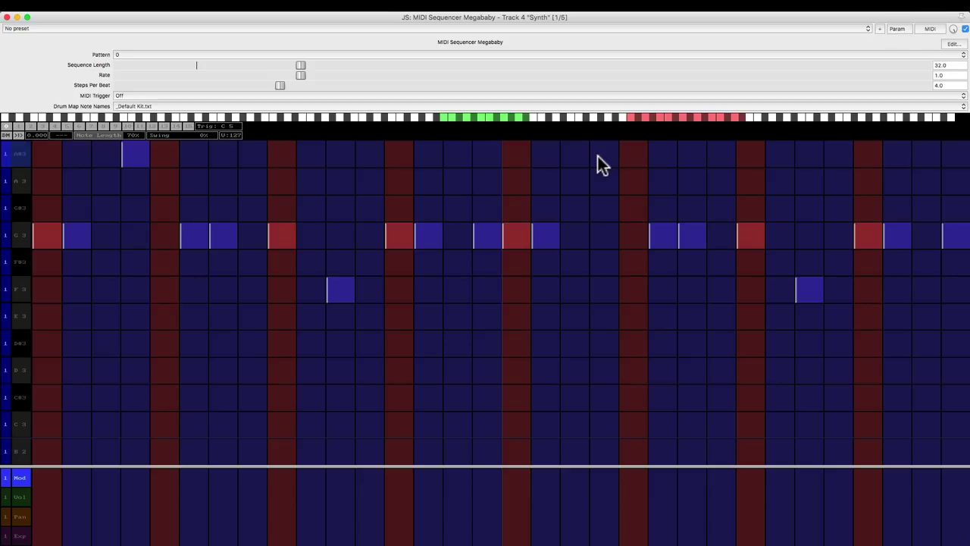
- Add D#3 at step 20 and A#3 at step 27, and replace the G3 note with F3 at step 30
{"action": "left_click", "coordinate": [606, 343]}
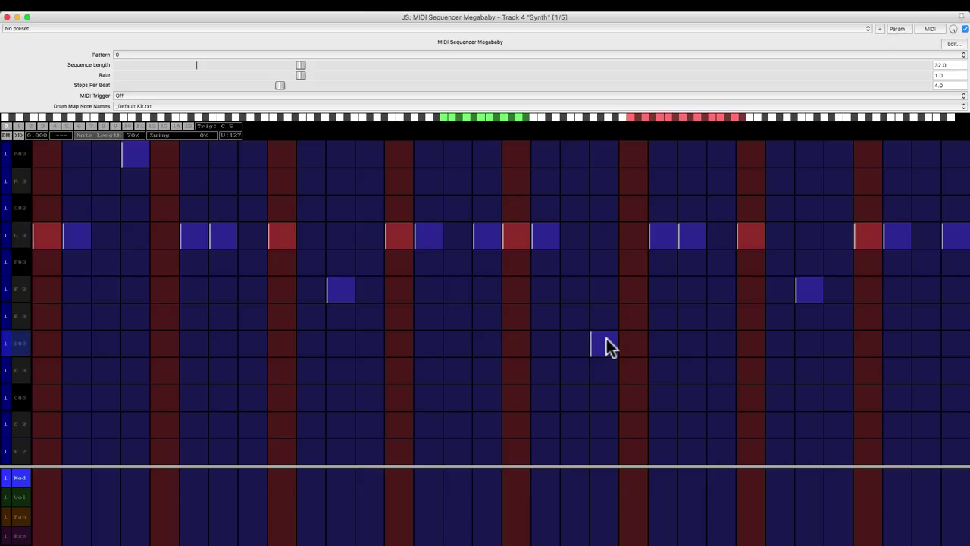
{"action": "key", "text": "space"}
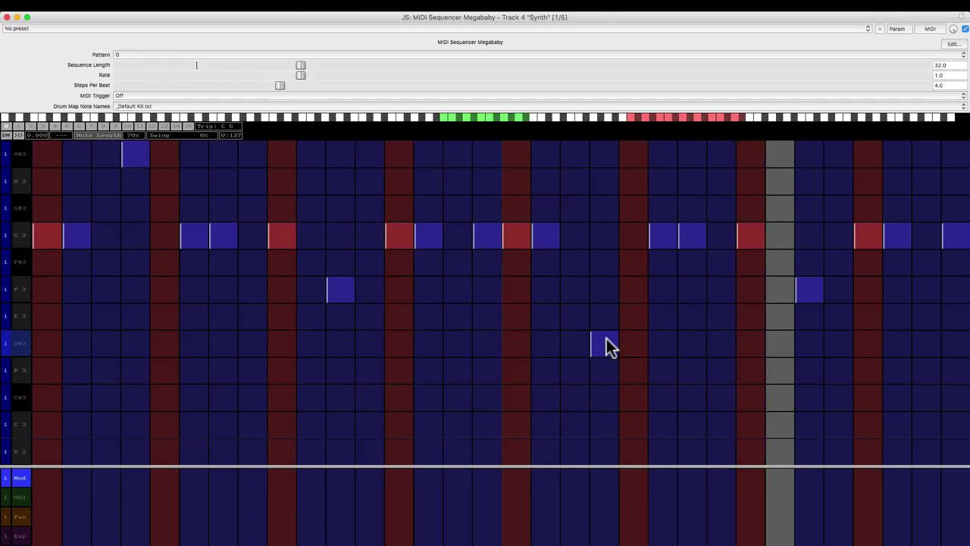
{"action": "left_click", "coordinate": [805, 158]}
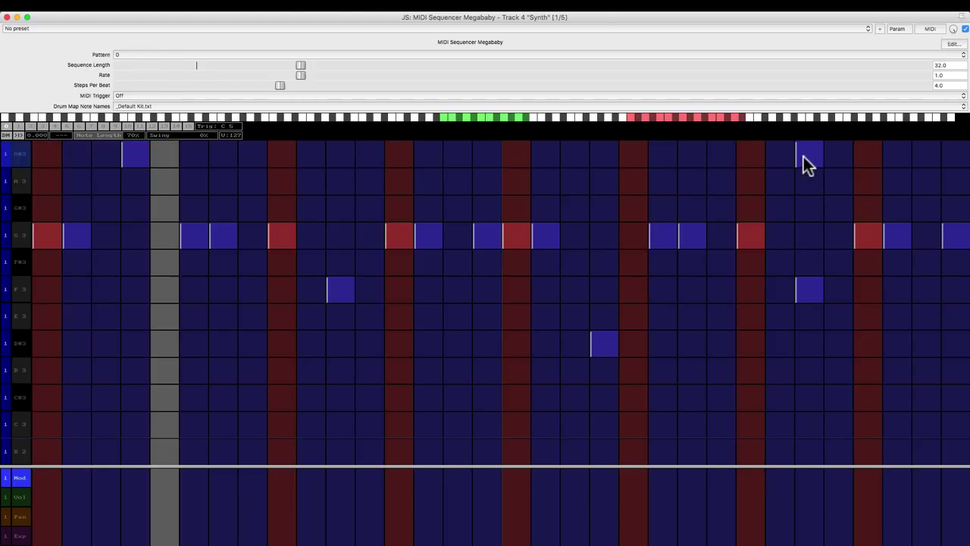
{"action": "left_click", "coordinate": [811, 290]}
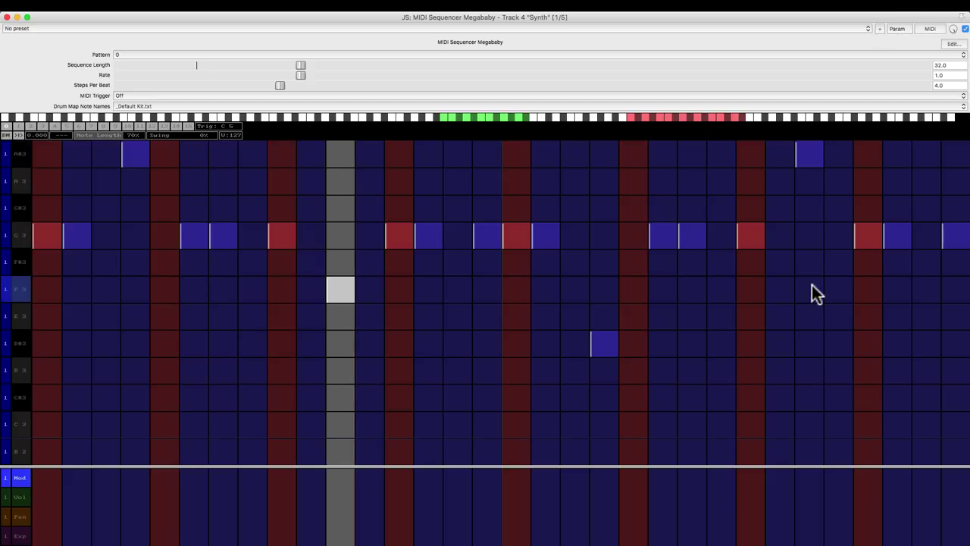
{"action": "left_click", "coordinate": [899, 259]}
{"action": "left_click", "coordinate": [900, 235]}
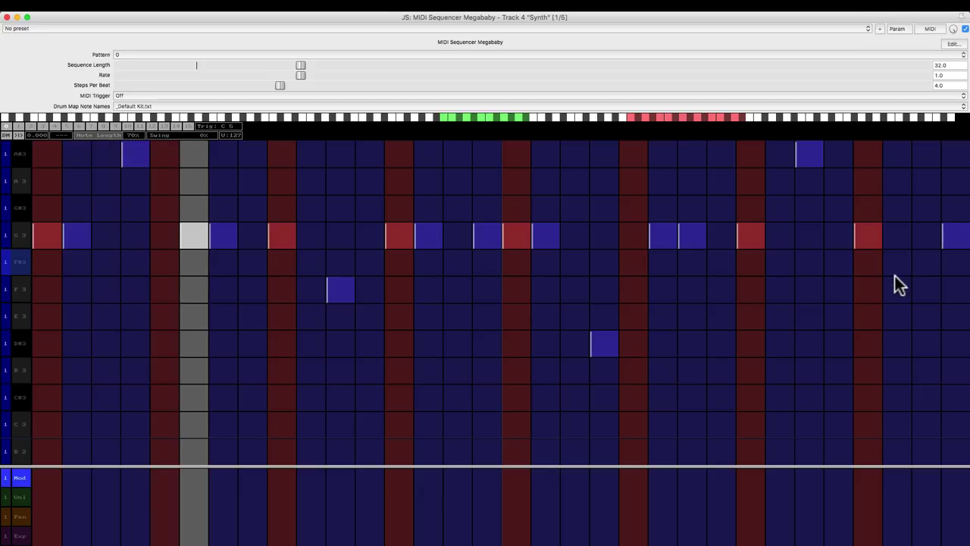
{"action": "left_click_drag", "start_coordinate": [890, 260], "coordinate": [895, 281]}
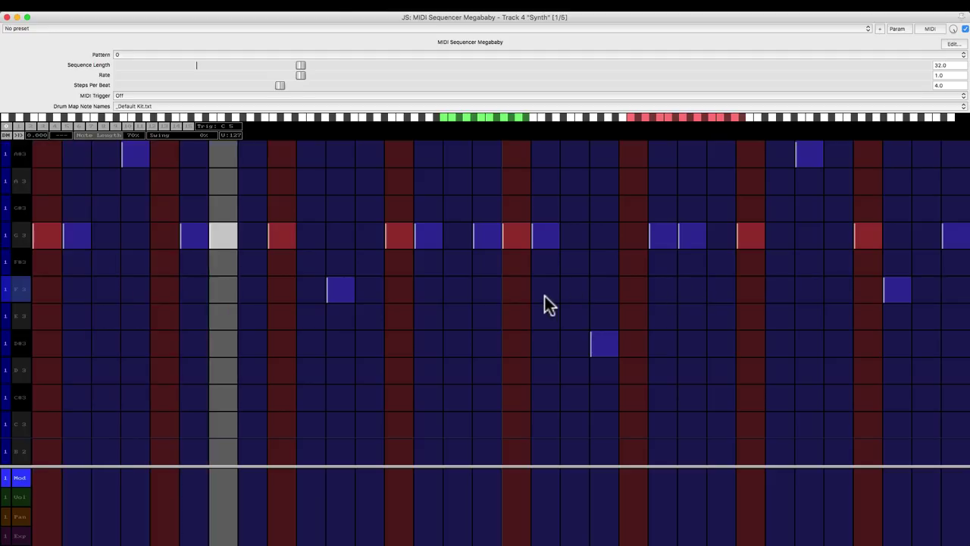
{"action": "key", "text": "space"}
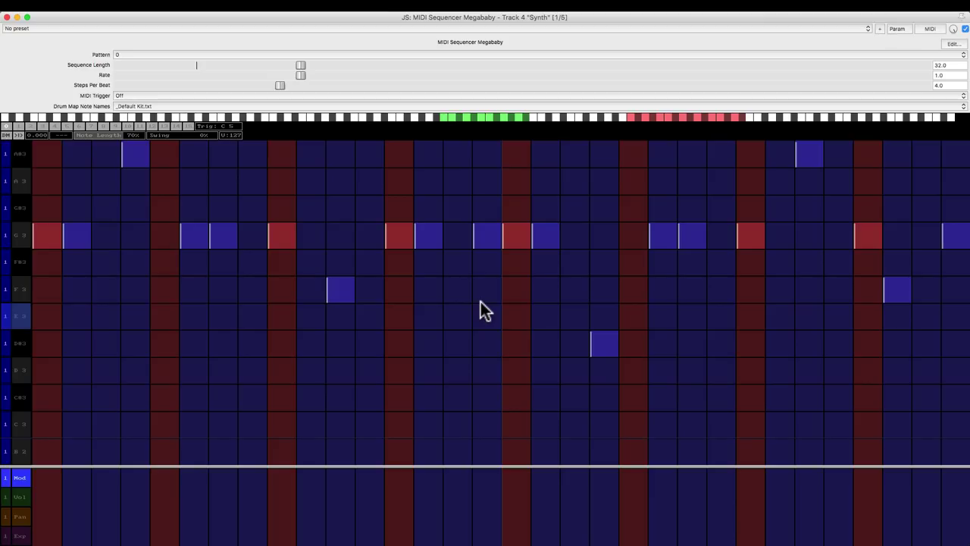
- Reset the sequence length to 16 steps, play it, and copy the notes into pattern 1
{"action": "double_click", "coordinate": [301, 65]}
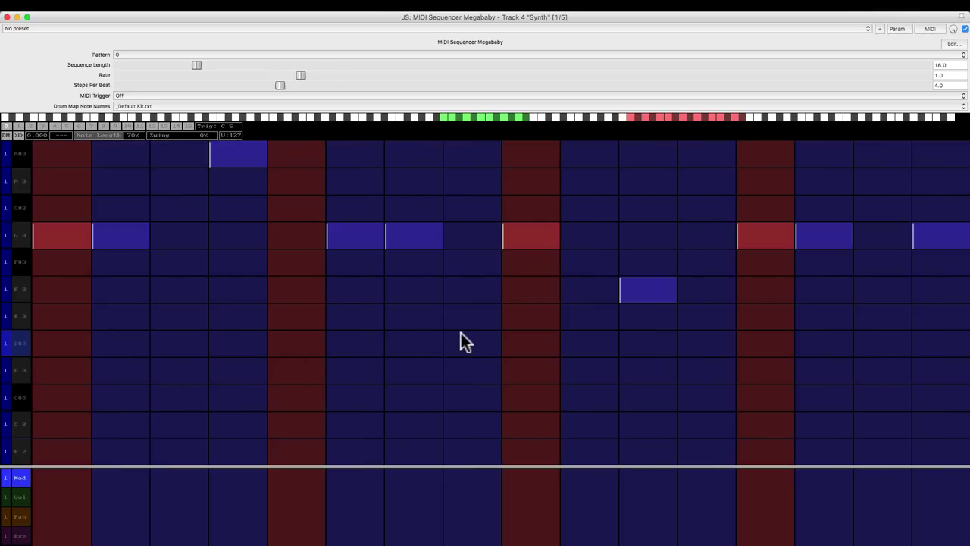
{"action": "key", "text": "space"}
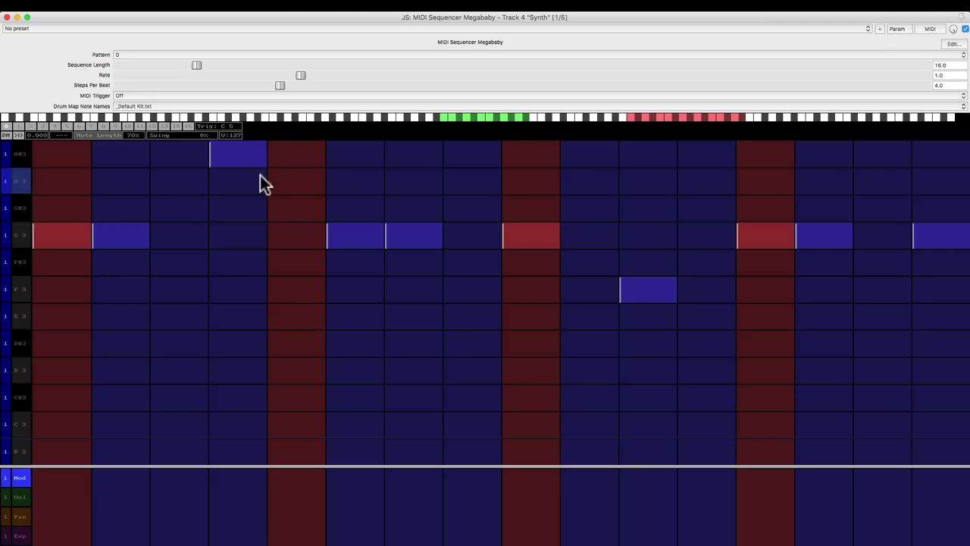
{"action": "left_click", "coordinate": [21, 127]}
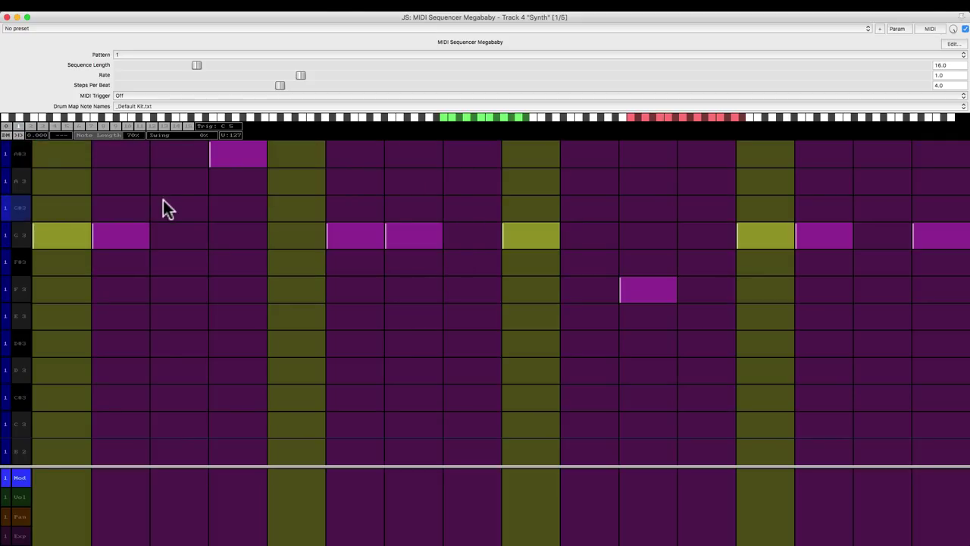
- In pattern 1, swap step 4's A#3 for D#3 and step 10's F3 for A#3
{"action": "left_click", "coordinate": [9, 126]}
{"action": "left_click", "coordinate": [22, 127]}
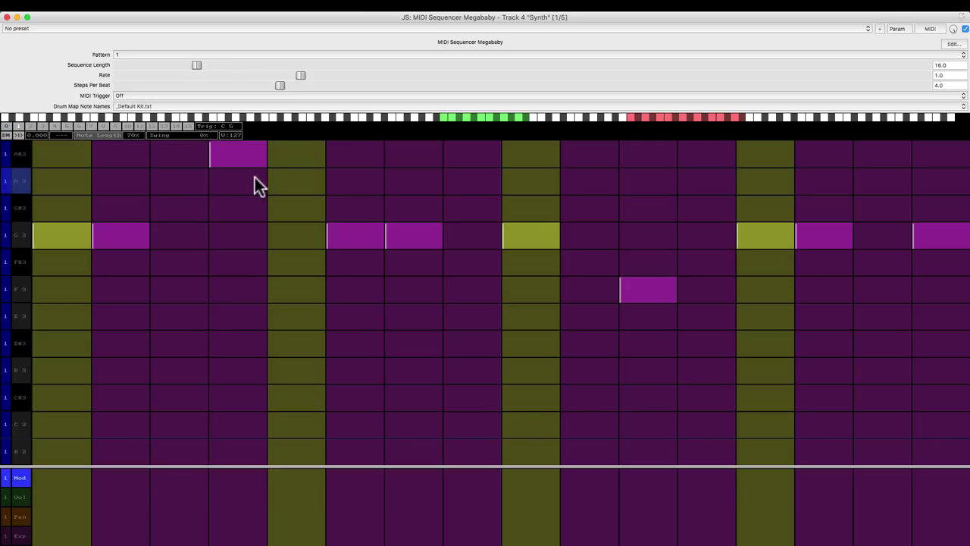
{"action": "left_click", "coordinate": [249, 157]}
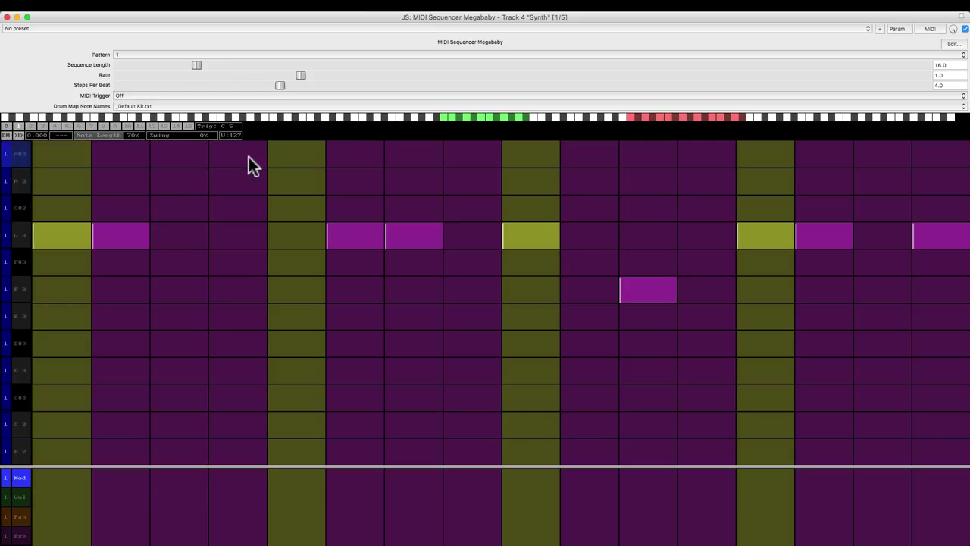
{"action": "left_click", "coordinate": [243, 349]}
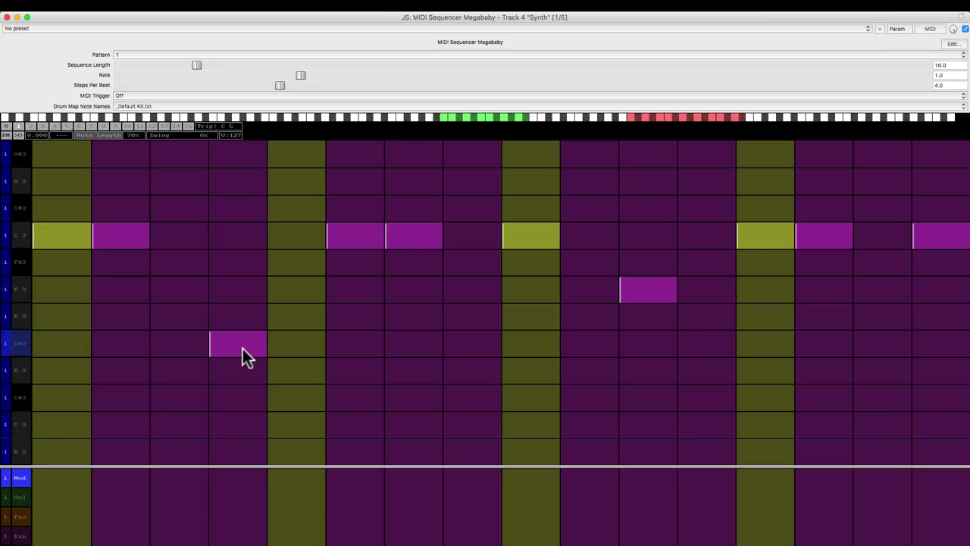
{"action": "key", "text": "space"}
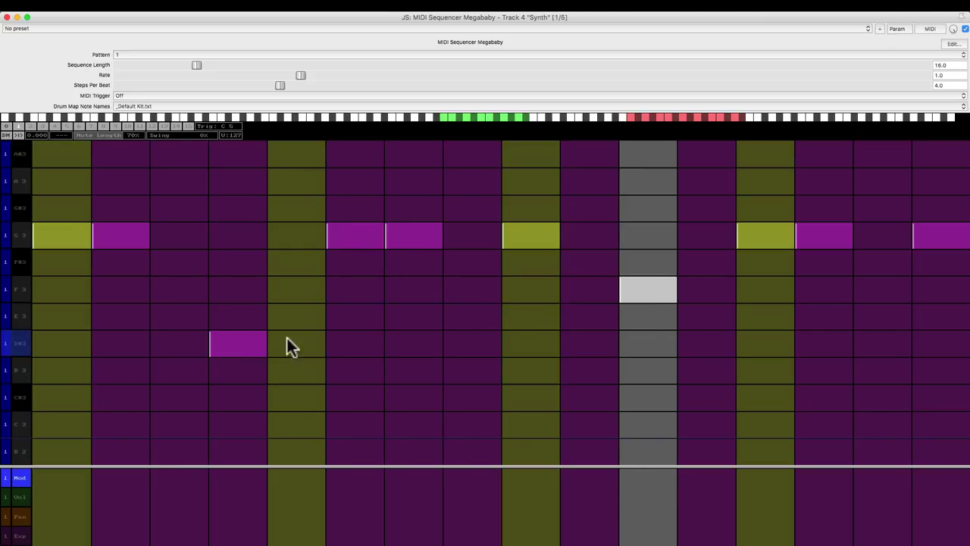
{"action": "left_click", "coordinate": [640, 290]}
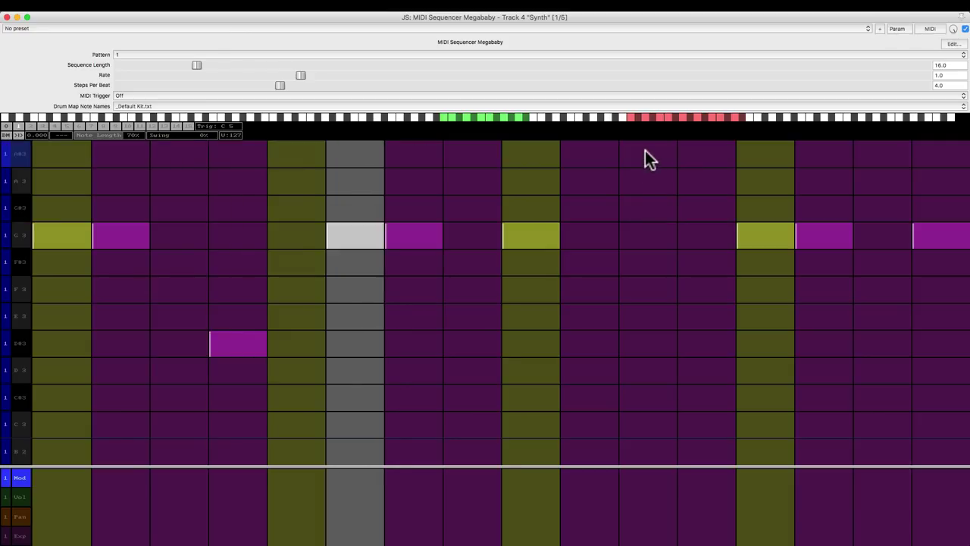
{"action": "left_click", "coordinate": [645, 155]}
- Change pattern 1's step 4 note to F3, then return to pattern 0
{"action": "left_click", "coordinate": [242, 347]}
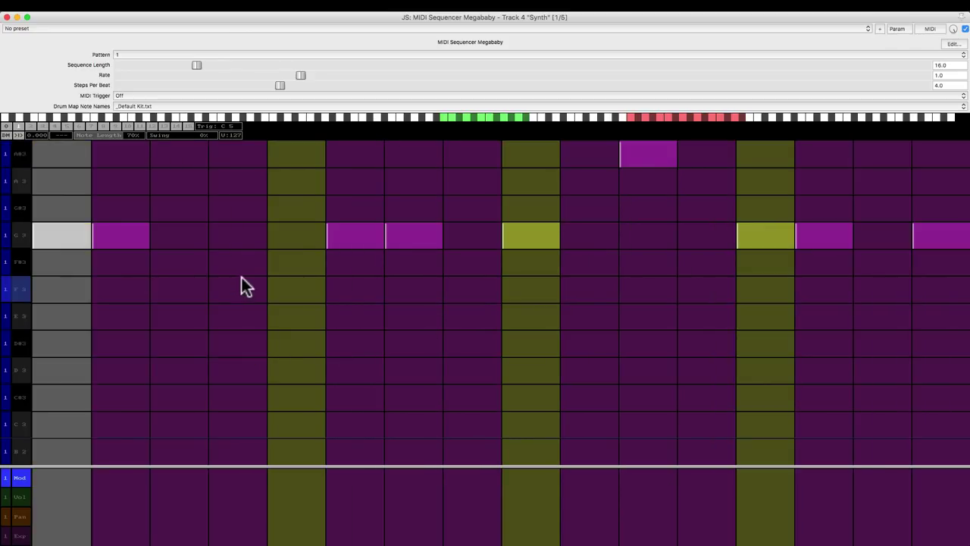
{"action": "left_click", "coordinate": [241, 263]}
{"action": "left_click", "coordinate": [241, 262]}
{"action": "left_click", "coordinate": [244, 288]}
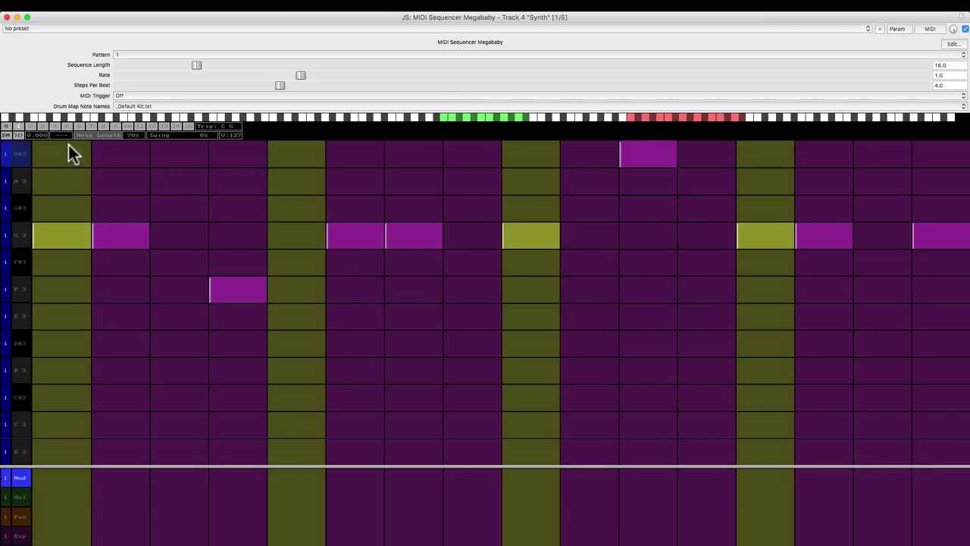
{"action": "left_click", "coordinate": [5, 126]}
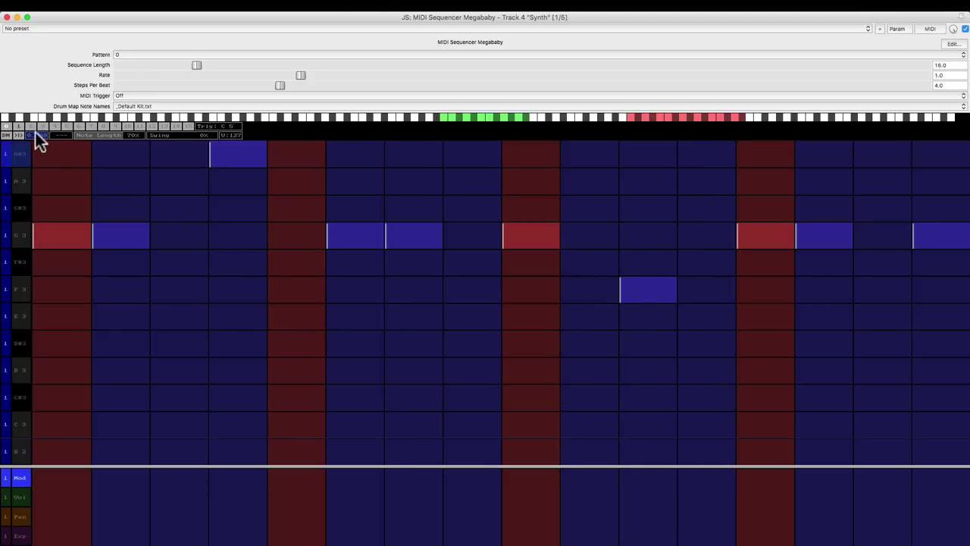
- Show the on-screen keyboard, set MIDI Trigger to On (Pattern Change), and trigger patterns 0 and 1 from keys
{"action": "left_click", "coordinate": [20, 126]}
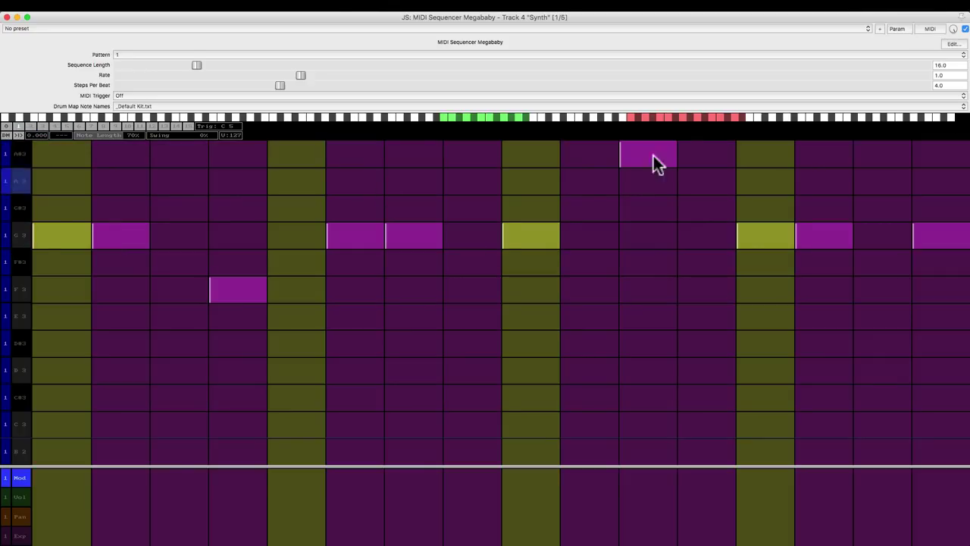
{"action": "left_click", "coordinate": [696, 120]}
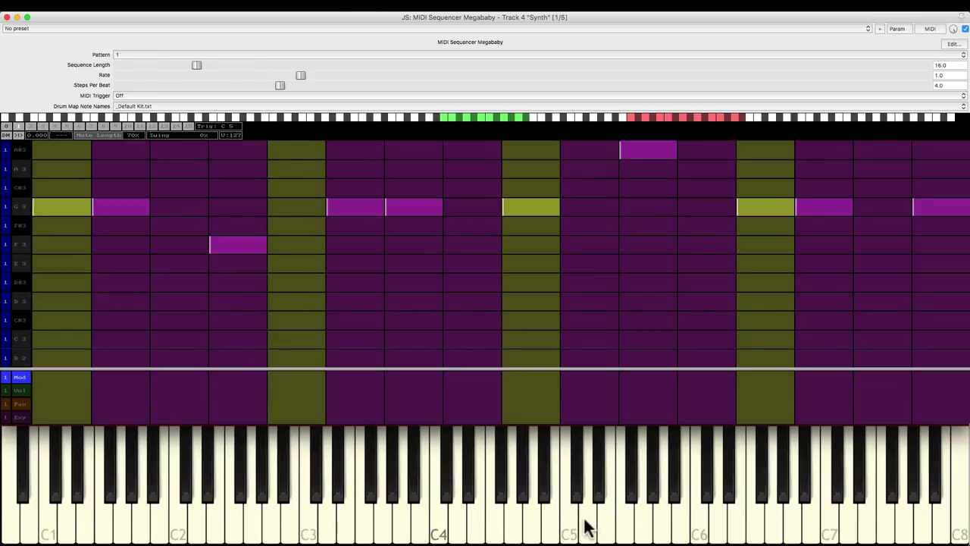
{"action": "left_click", "coordinate": [227, 96]}
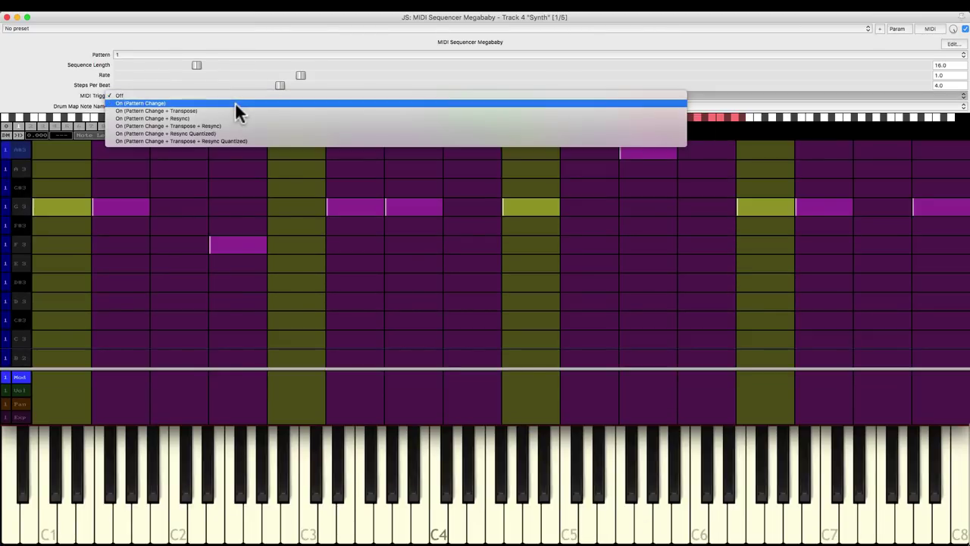
{"action": "left_click", "coordinate": [236, 104]}
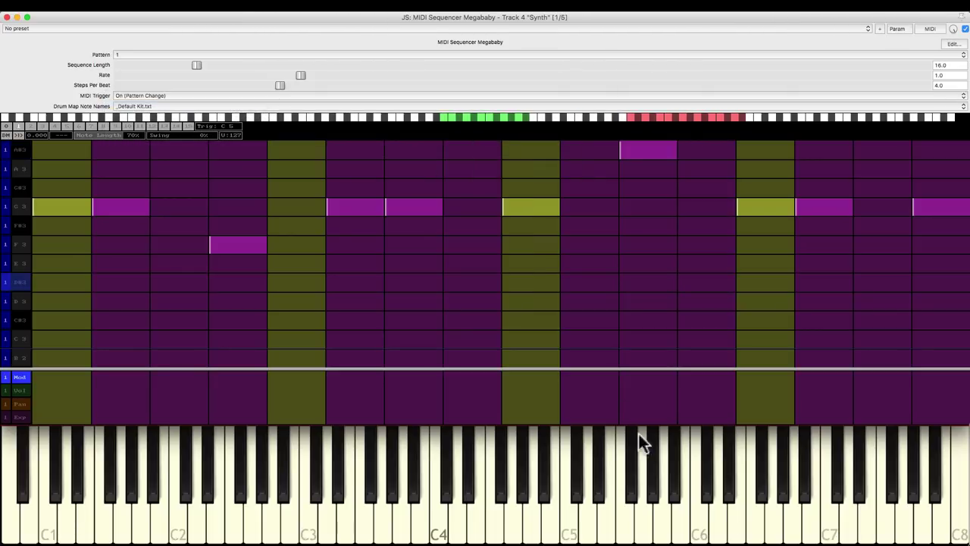
{"action": "left_click", "coordinate": [701, 523]}
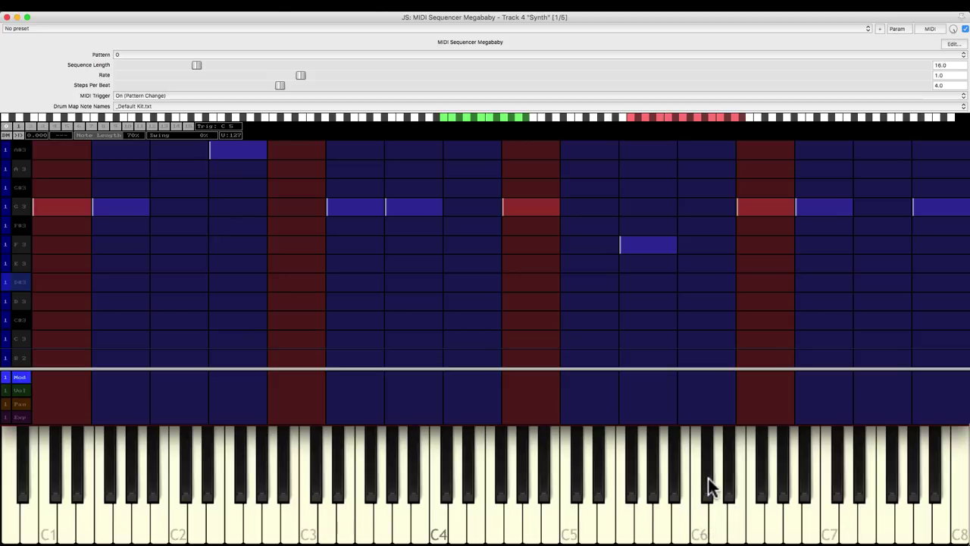
{"action": "left_click", "coordinate": [708, 478]}
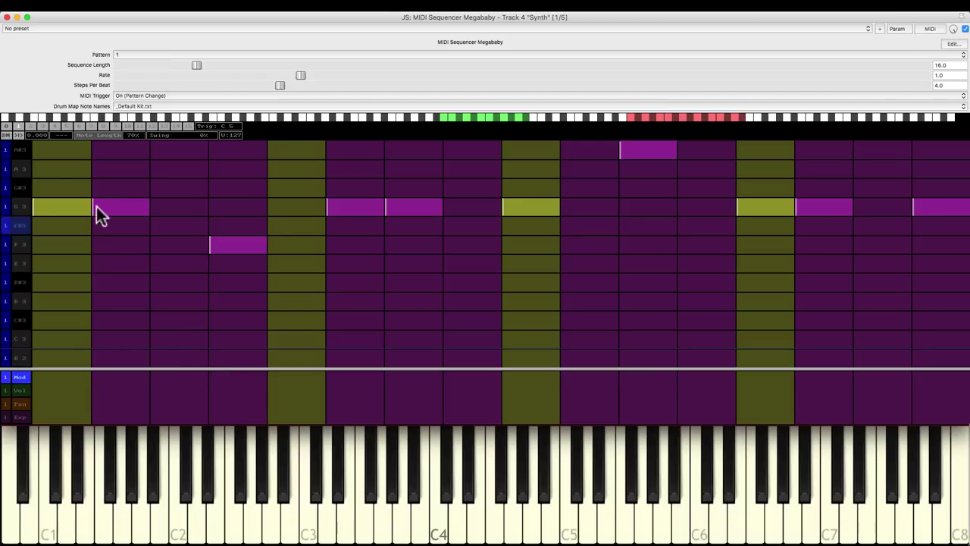
- Copy the notes into pattern 2, then put F3 at step 2 and A#3 at step 4
{"action": "left_click", "coordinate": [31, 125]}
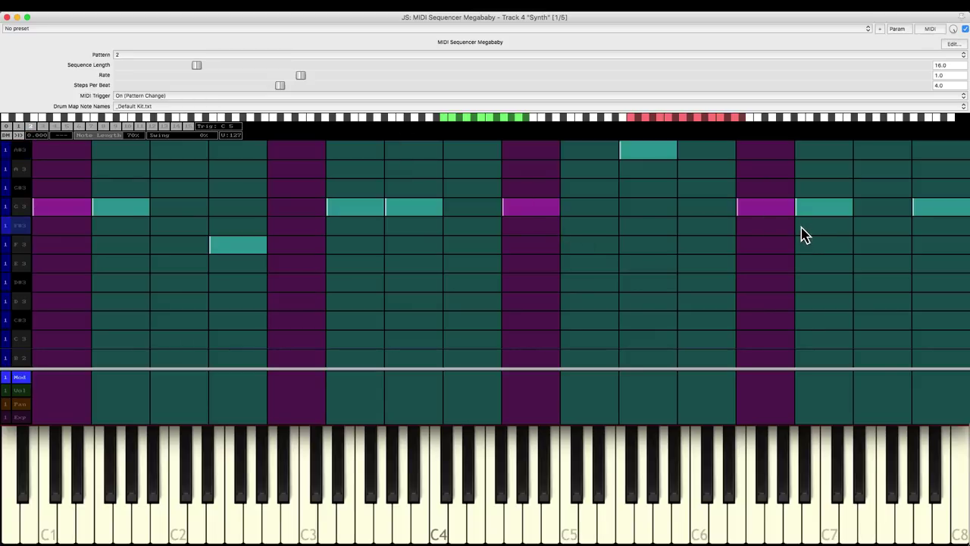
{"action": "left_click", "coordinate": [231, 246]}
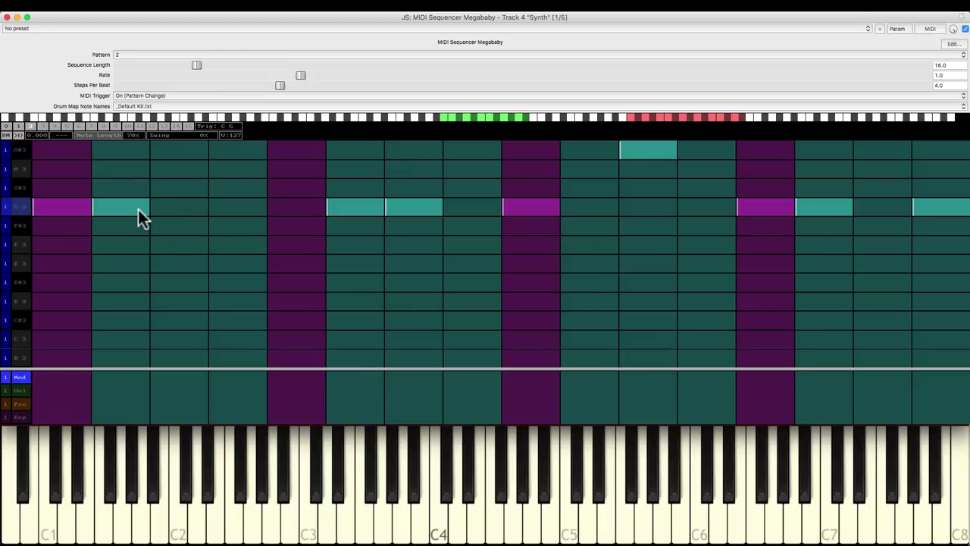
{"action": "left_click", "coordinate": [134, 210]}
{"action": "left_click", "coordinate": [137, 245]}
{"action": "key", "text": "space"}
{"action": "key", "text": "space"}
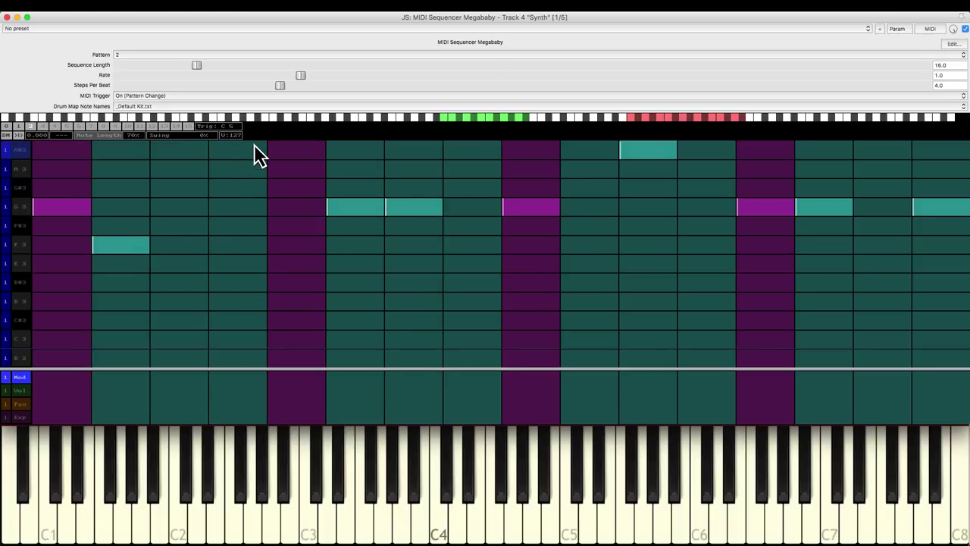
{"action": "left_click", "coordinate": [255, 150]}
{"action": "key", "text": "space"}
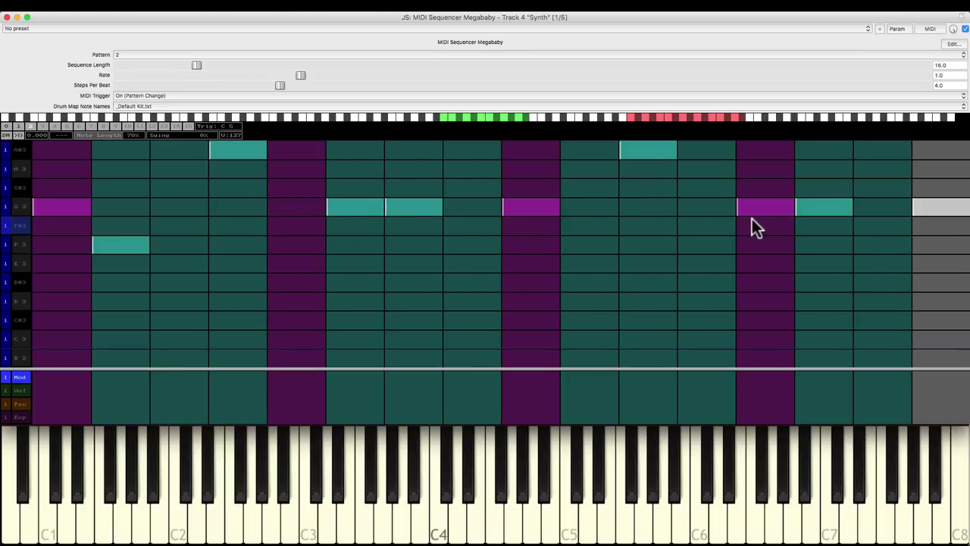
- Rework pattern 2's ending with D#3 at step 13, F3 at step 14 and F#3 at step 15
{"action": "left_click", "coordinate": [780, 244]}
{"action": "left_click", "coordinate": [818, 244]}
{"action": "left_click", "coordinate": [814, 222]}
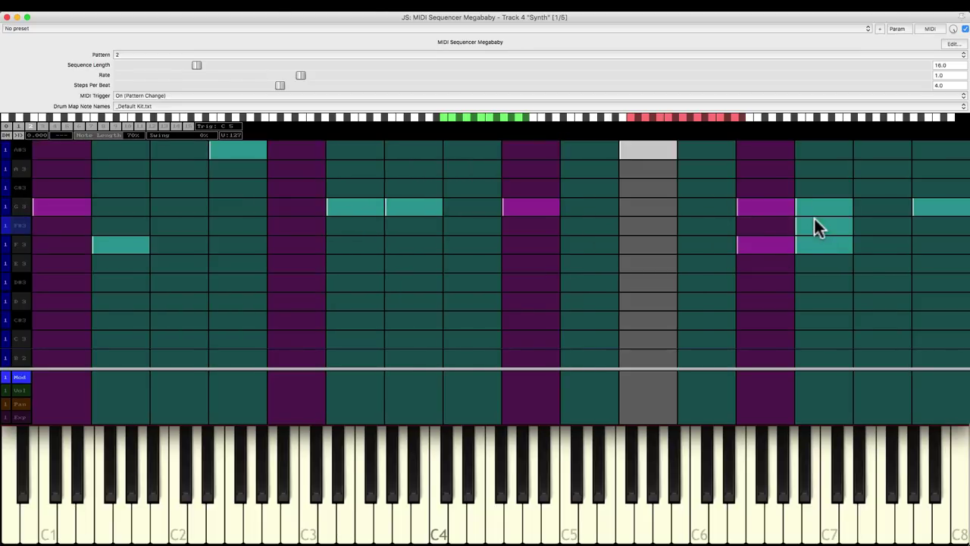
{"action": "left_click", "coordinate": [782, 206]}
{"action": "left_click", "coordinate": [823, 210]}
{"action": "left_click", "coordinate": [823, 226]}
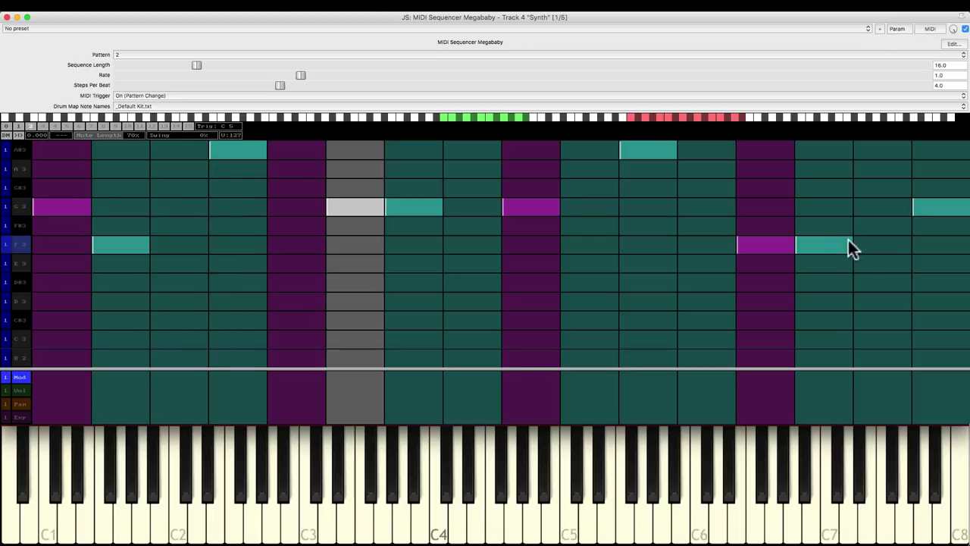
{"action": "left_click", "coordinate": [875, 227]}
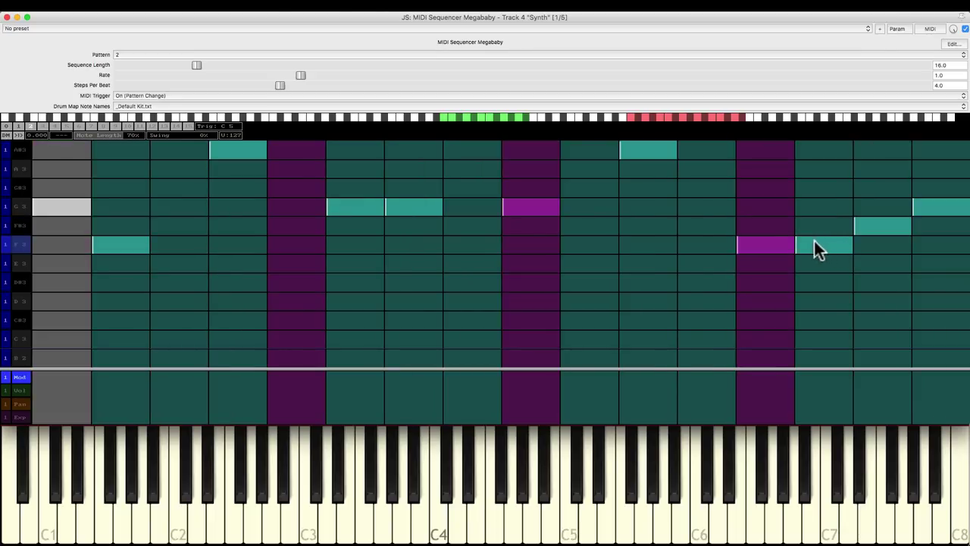
{"action": "left_click", "coordinate": [785, 244]}
{"action": "left_click", "coordinate": [770, 278]}
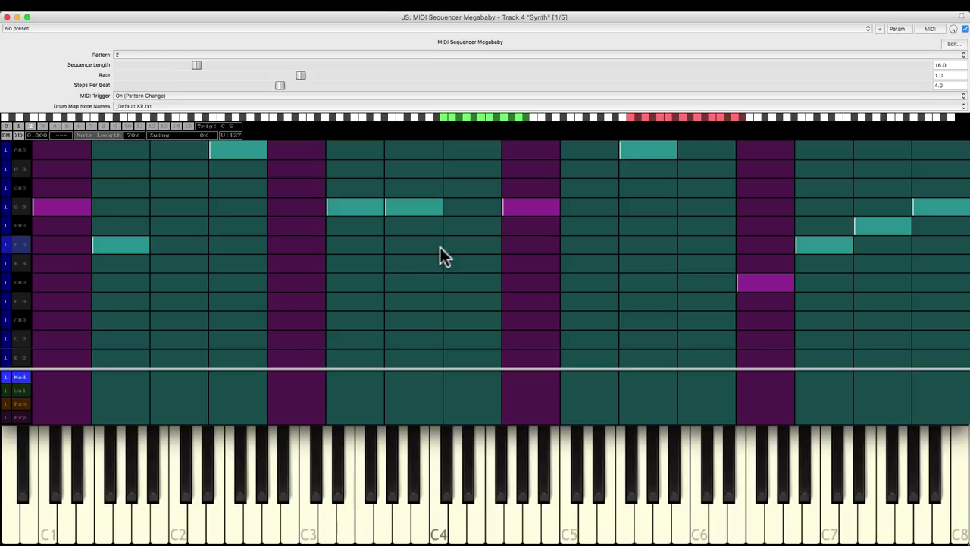
- Play C6 to call up pattern 0, then C#6 to call up pattern 1
{"action": "left_click", "coordinate": [703, 476]}
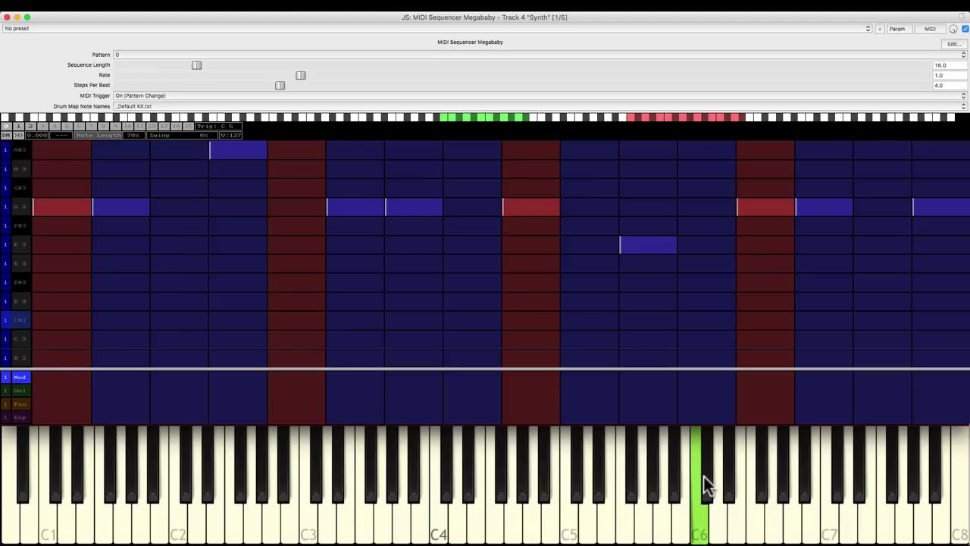
{"action": "left_click", "coordinate": [704, 476]}
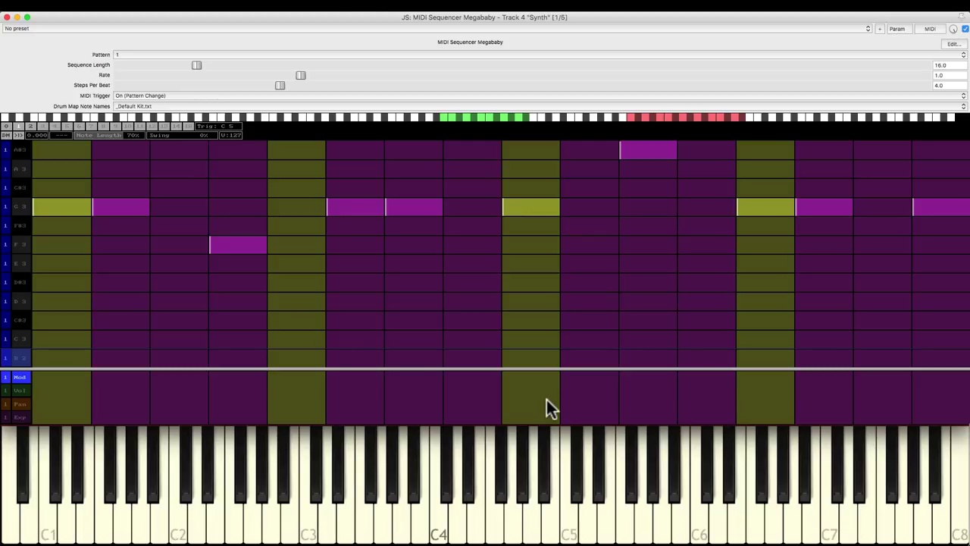
- Set MIDI Trigger to On (Pattern Change + Transpose) and drag pattern 0 and 1 notes onto G3
{"action": "left_click", "coordinate": [205, 94]}
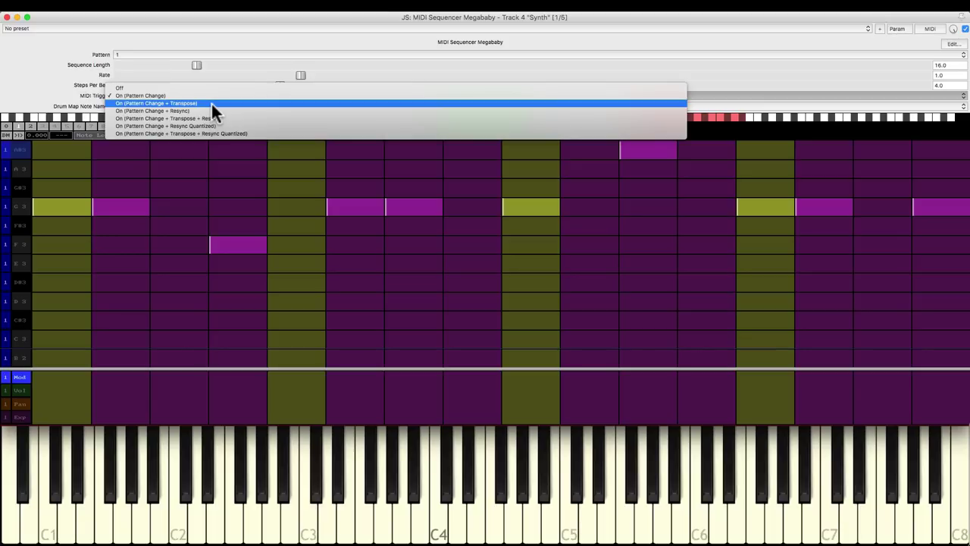
{"action": "left_click", "coordinate": [212, 103]}
{"action": "left_click", "coordinate": [11, 124]}
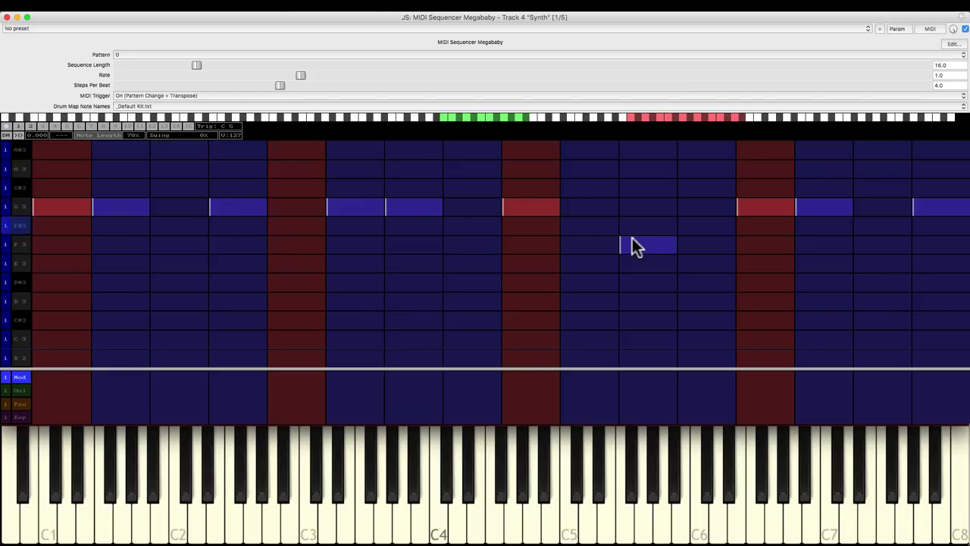
{"action": "left_click_drag", "start_coordinate": [633, 238], "coordinate": [642, 207]}
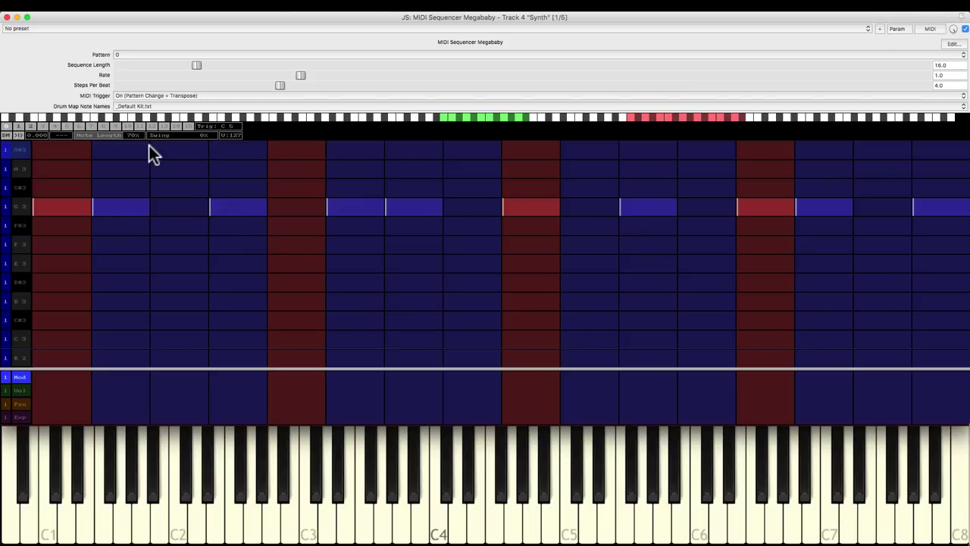
{"action": "left_click", "coordinate": [18, 127]}
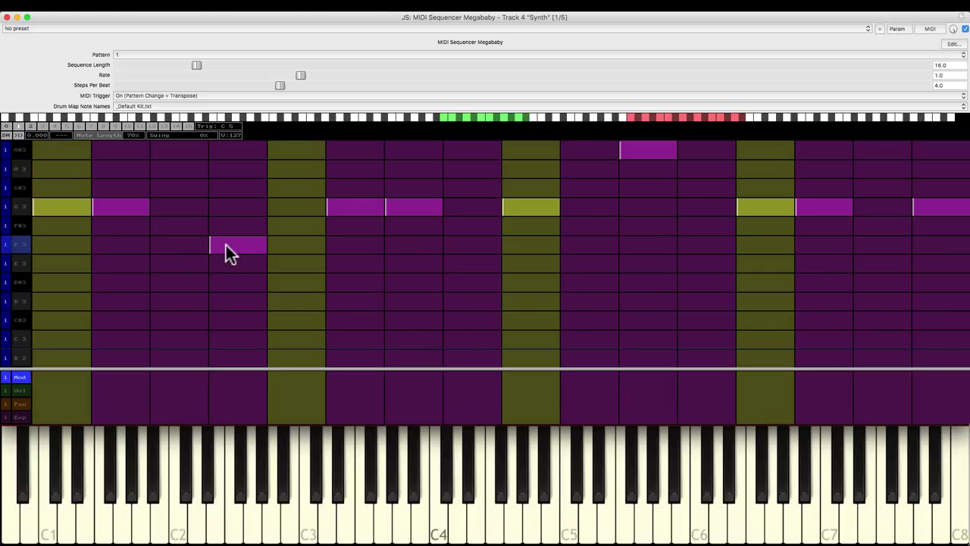
{"action": "left_click_drag", "start_coordinate": [225, 245], "coordinate": [239, 209]}
{"action": "left_click_drag", "start_coordinate": [631, 152], "coordinate": [646, 207]}
- Fill every step of pattern 2's G3 row, then reshape pattern 1's G3 rhythm
{"action": "left_click", "coordinate": [32, 126]}
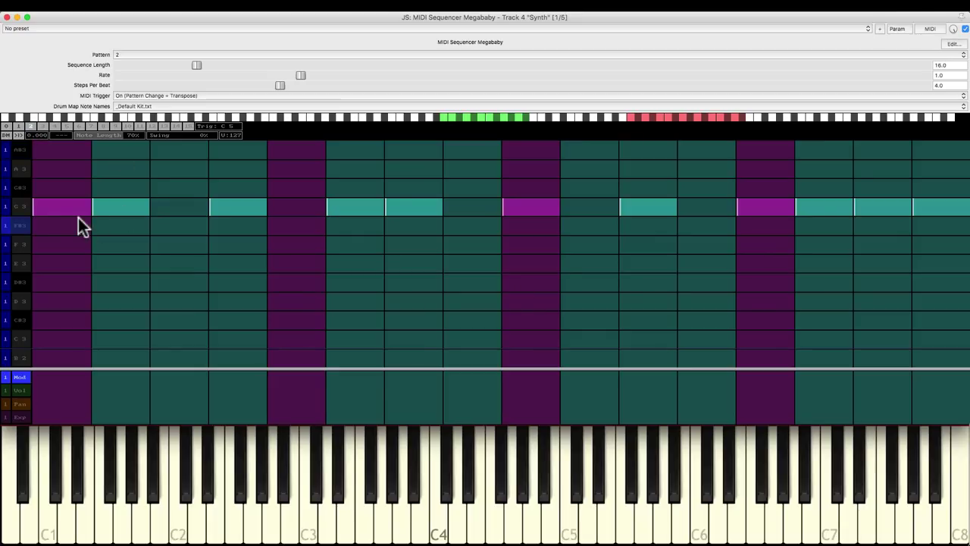
{"action": "mouse_move", "coordinate": [72, 212]}
{"action": "left_mouse_down"}
{"action": "mouse_move", "coordinate": [139, 207]}
{"action": "mouse_move", "coordinate": [384, 212]}
{"action": "left_mouse_up"}
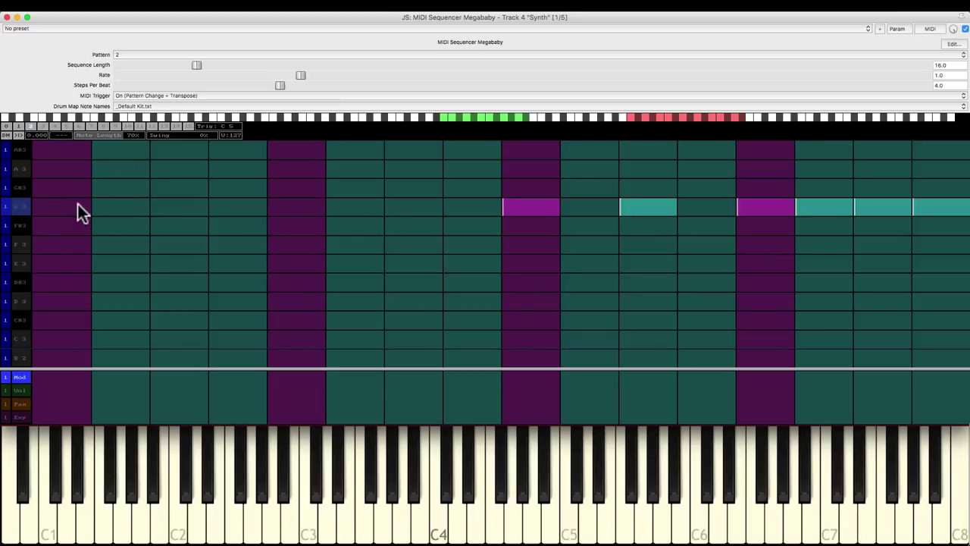
{"action": "left_click_drag", "start_coordinate": [91, 206], "coordinate": [846, 206]}
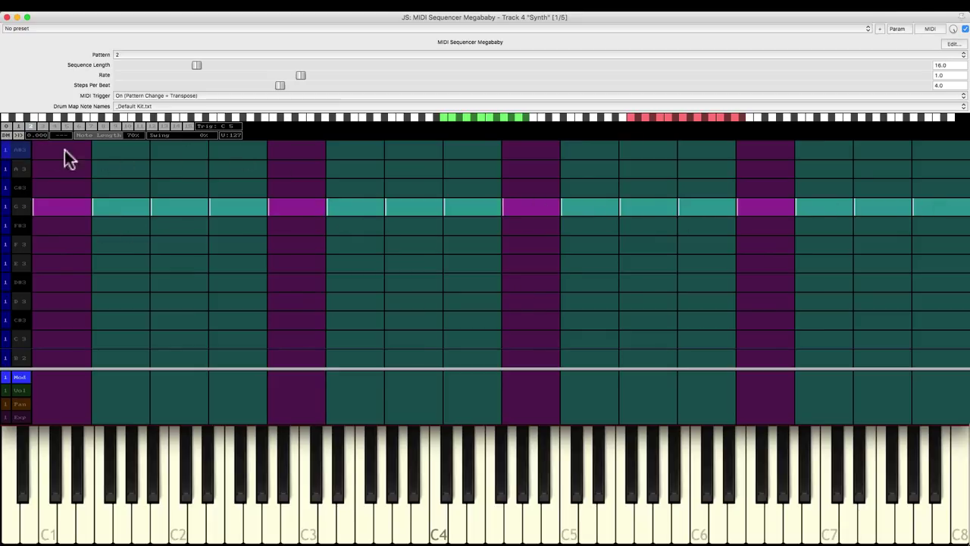
{"action": "left_click", "coordinate": [18, 125]}
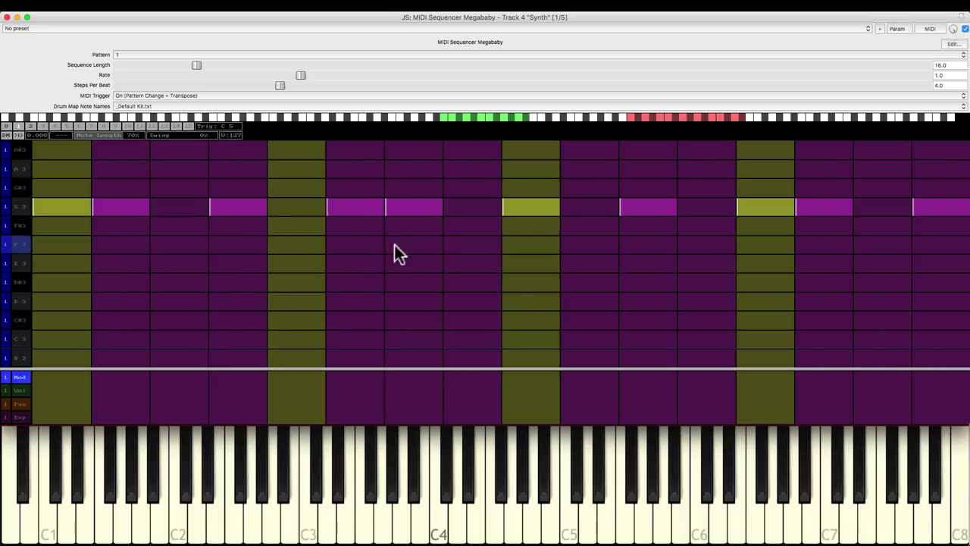
{"action": "left_click", "coordinate": [420, 208]}
{"action": "left_click", "coordinate": [611, 206]}
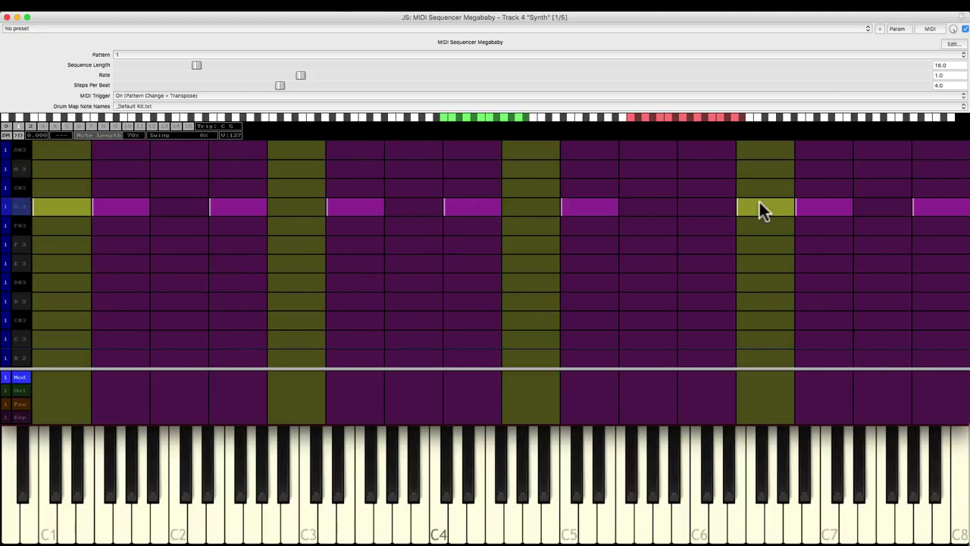
{"action": "left_click", "coordinate": [762, 206]}
{"action": "left_click", "coordinate": [881, 206]}
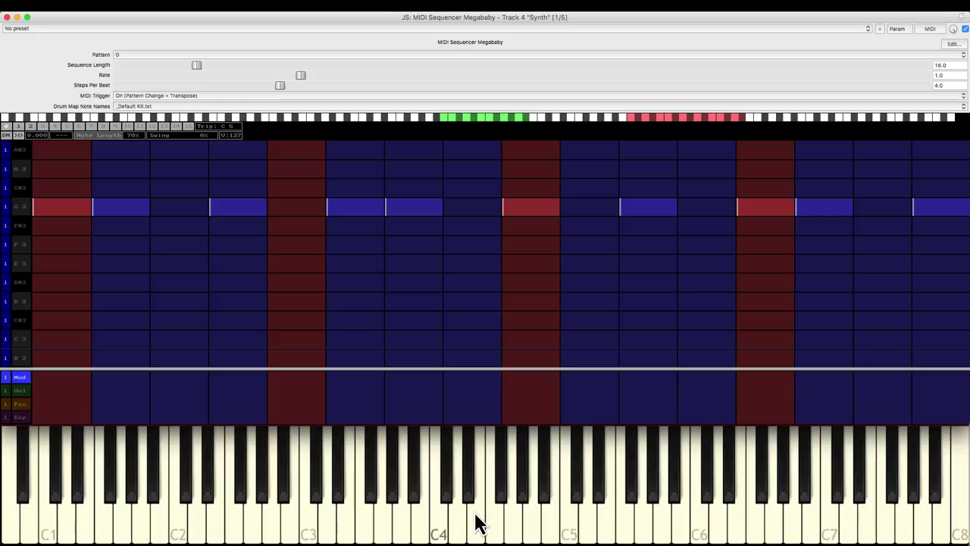
- Choose On (Pattern Change + Resync) from the MIDI Trigger dropdown
{"action": "left_click", "coordinate": [212, 95]}
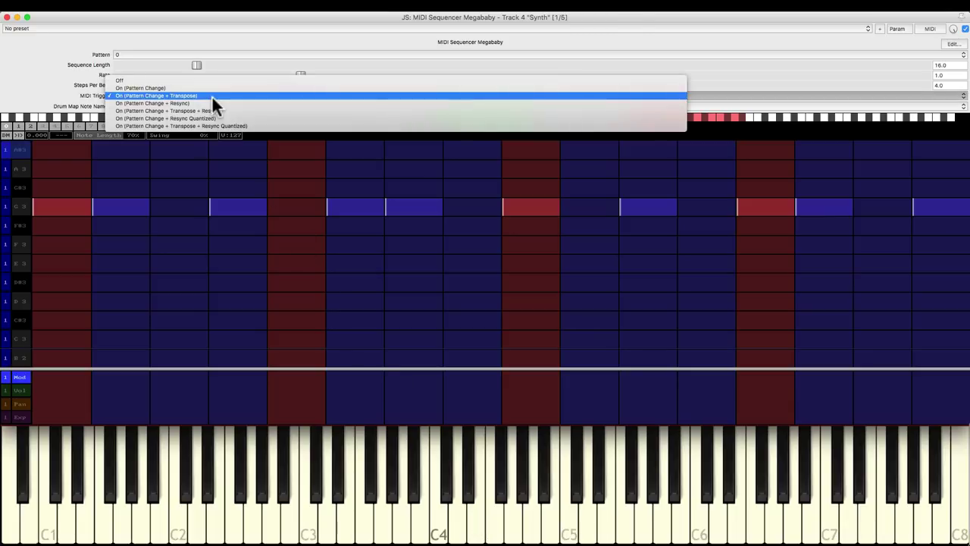
{"action": "left_click", "coordinate": [223, 103]}
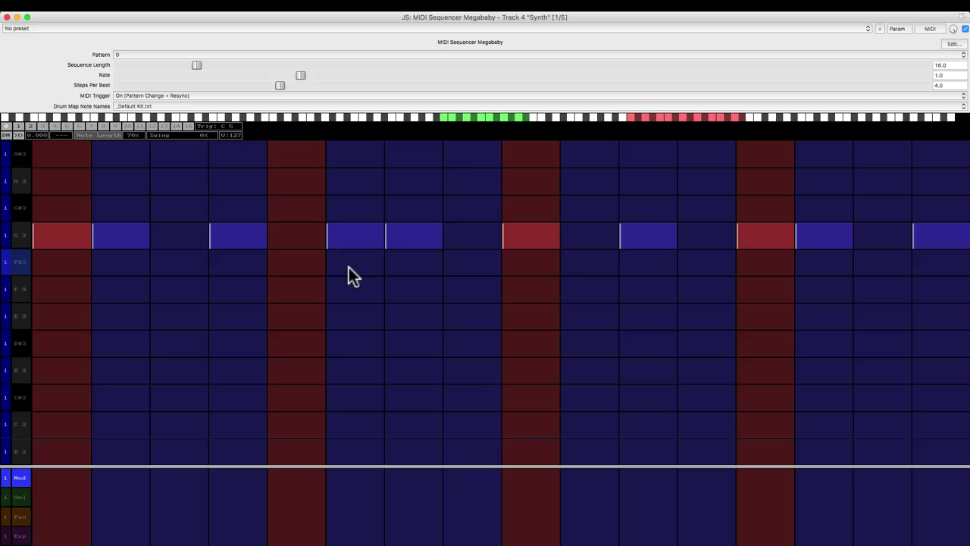
- Switch to pattern 2 and lower Note Length to about 20%
{"action": "left_click", "coordinate": [31, 125]}
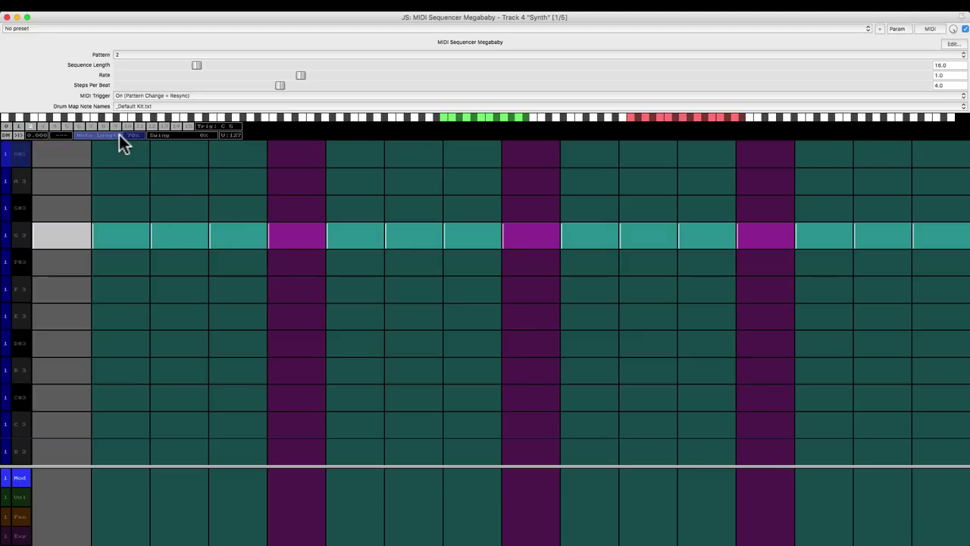
{"action": "left_click_drag", "start_coordinate": [120, 137], "coordinate": [88, 141]}
{"action": "scroll", "coordinate": [88, 140], "scroll_direction": "up", "scroll_amount": 7}
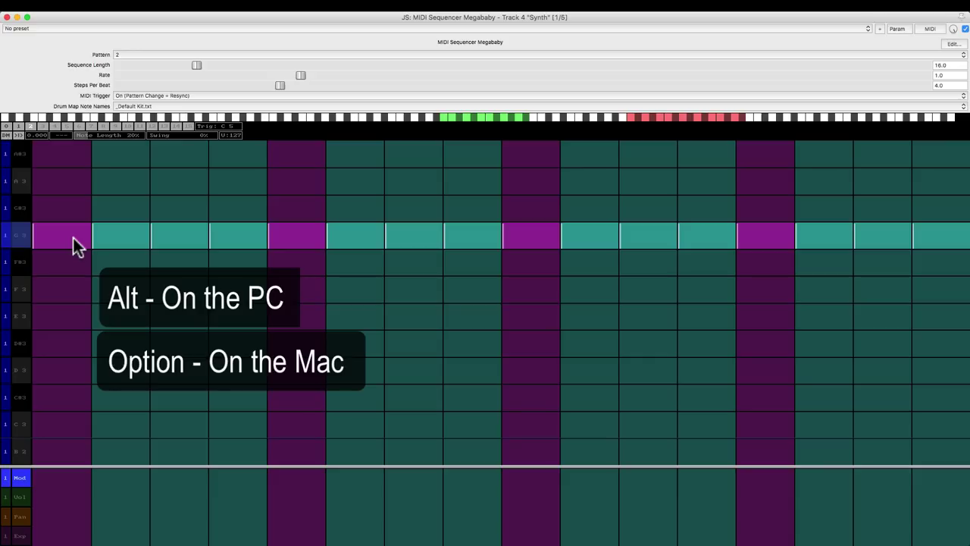
- Tie G3 steps 2–4 into one long note, audition it, then split the tied notes apart
{"action": "left_click_drag", "start_coordinate": [70, 238], "coordinate": [154, 240]}
{"action": "key", "text": "space"}
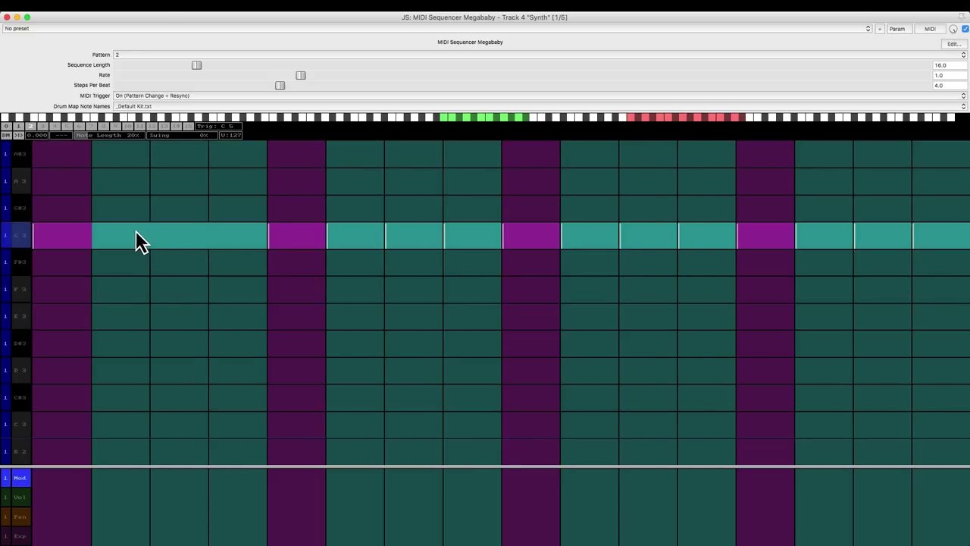
{"action": "left_click", "coordinate": [180, 241]}
{"action": "left_click", "coordinate": [181, 241]}
{"action": "key", "text": "space"}
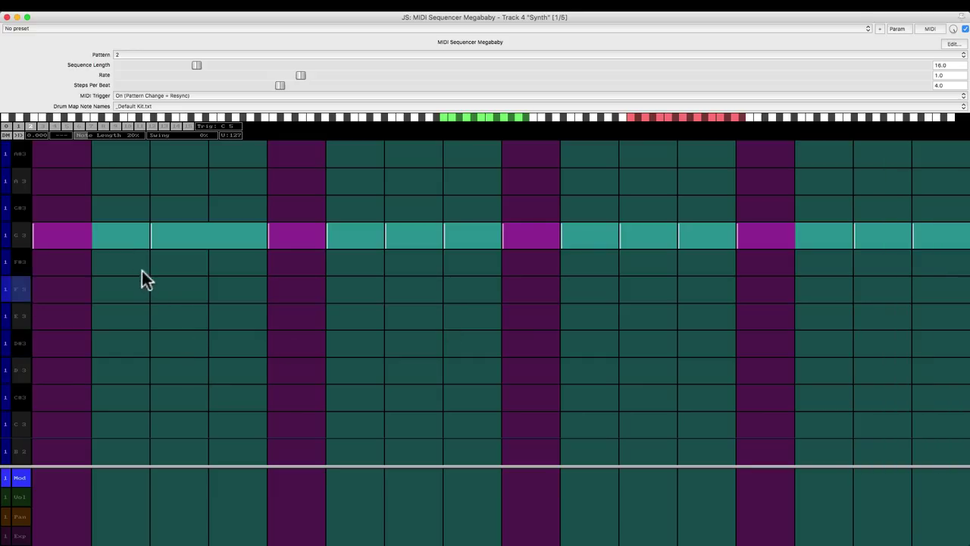
{"action": "left_click_drag", "start_coordinate": [118, 234], "coordinate": [221, 239]}
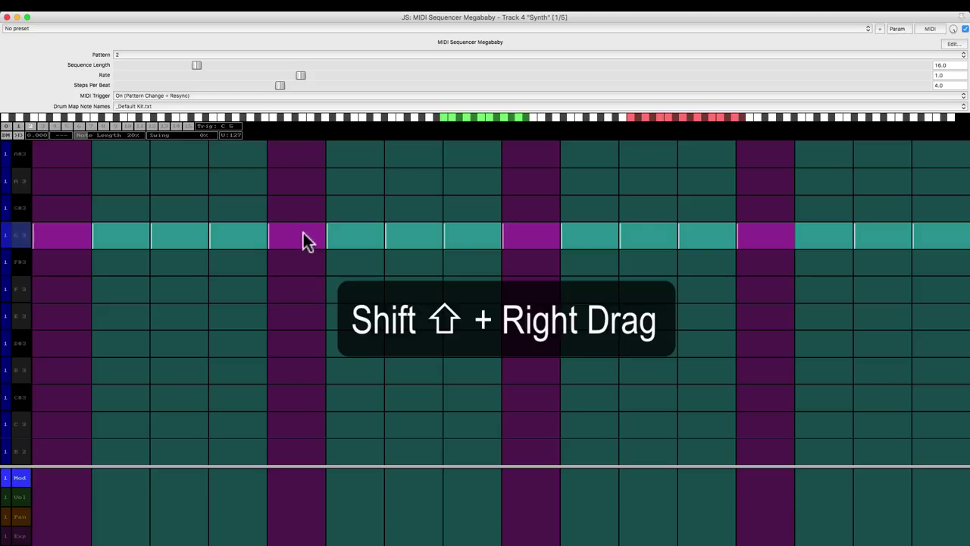
- Ratchet the step 5 and 6 G3 notes, lower Note Length to 4%, and play
{"action": "mouse_move", "coordinate": [303, 230]}
{"action": "left_mouse_down"}
{"action": "mouse_move", "coordinate": [300, 197]}
{"action": "mouse_move", "coordinate": [301, 224]}
{"action": "left_mouse_up"}
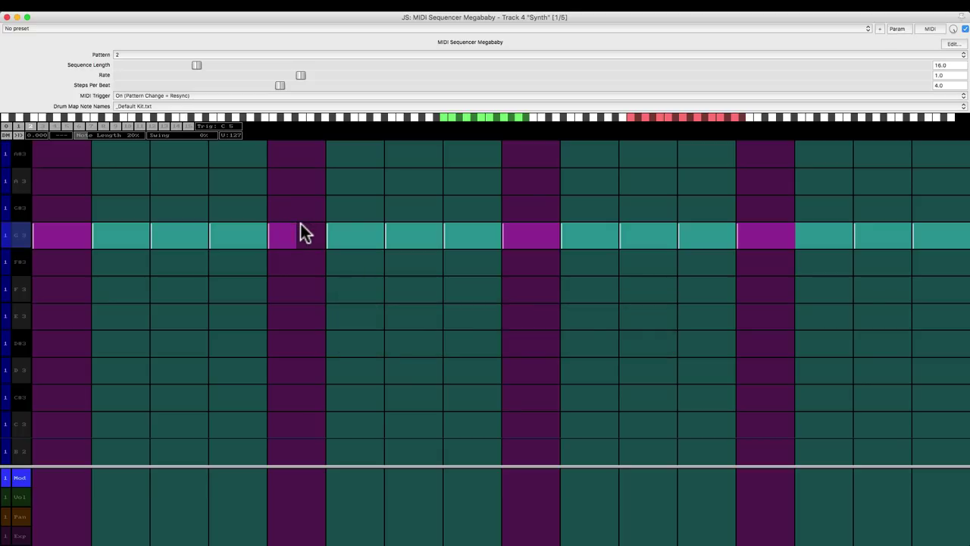
{"action": "left_click_drag", "start_coordinate": [348, 233], "coordinate": [353, 229]}
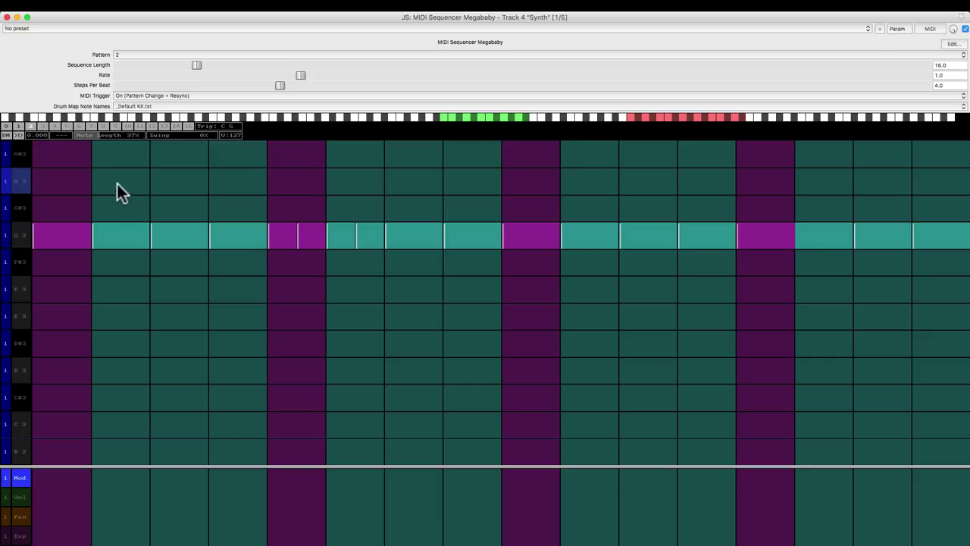
{"action": "left_click_drag", "start_coordinate": [92, 133], "coordinate": [75, 142]}
{"action": "key", "text": "space"}
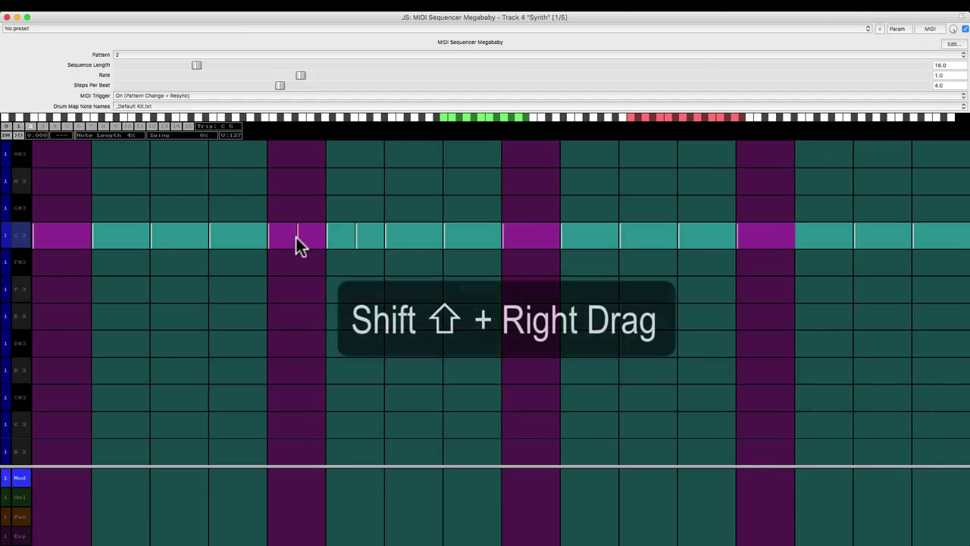
- Add faster repeats to step 5, then remove the subdivisions so G3 plays single hits
{"action": "left_click_drag", "start_coordinate": [296, 237], "coordinate": [294, 200]}
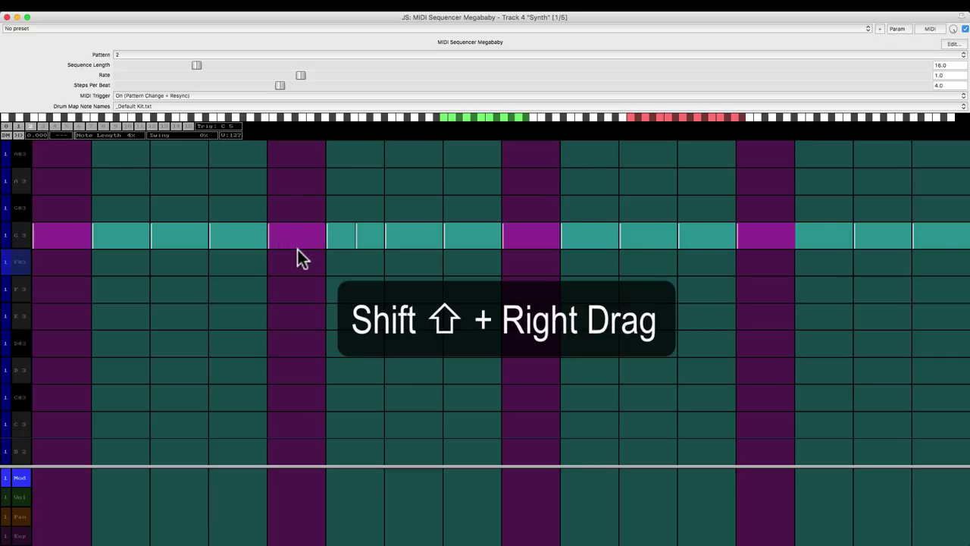
{"action": "left_click_drag", "start_coordinate": [350, 241], "coordinate": [350, 260]}
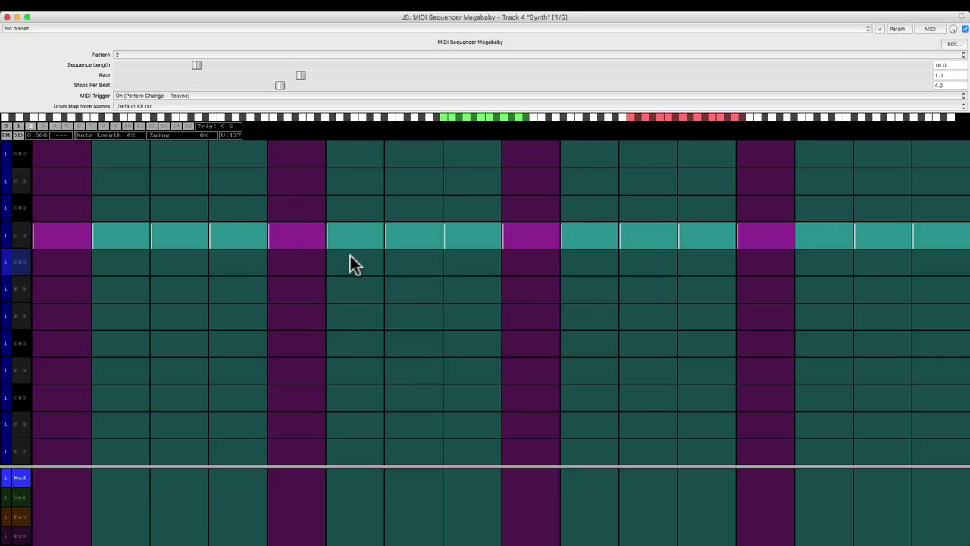
{"action": "key", "text": "space"}
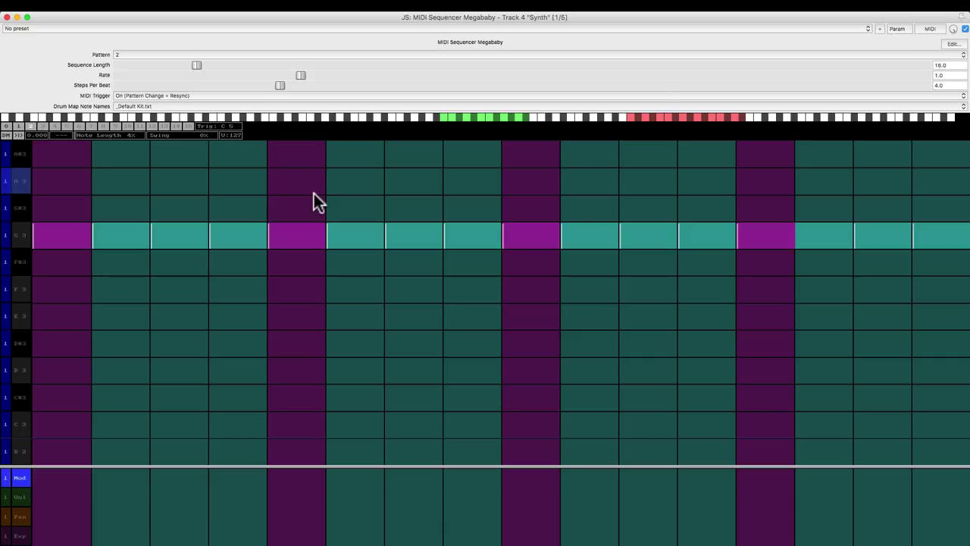
- Reset Megababy through its JS editor, then enter G3 notes on steps 1–2, 4, 7, 9 and 11
{"action": "left_click", "coordinate": [951, 44]}
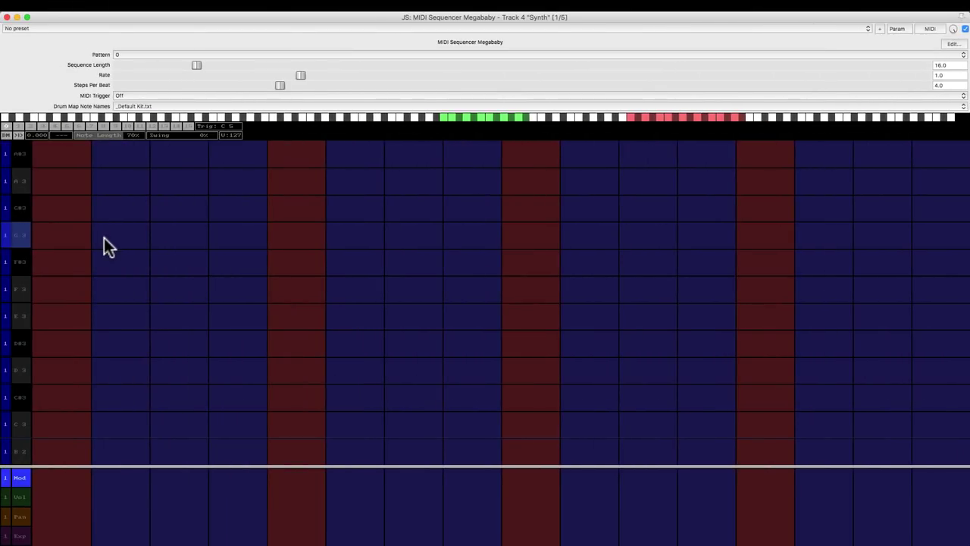
{"action": "left_click_drag", "start_coordinate": [65, 238], "coordinate": [101, 238]}
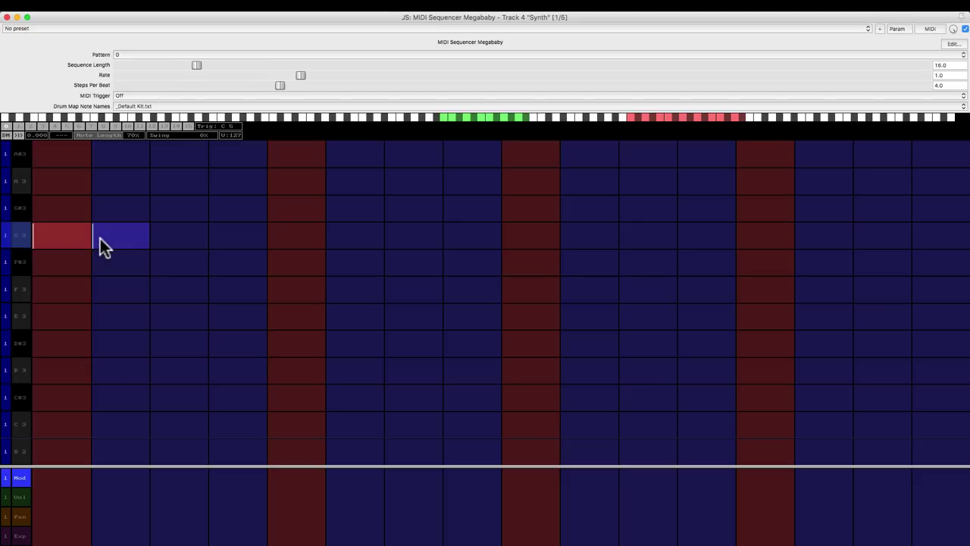
{"action": "left_click", "coordinate": [234, 237]}
{"action": "left_click", "coordinate": [439, 235]}
{"action": "left_click", "coordinate": [538, 240]}
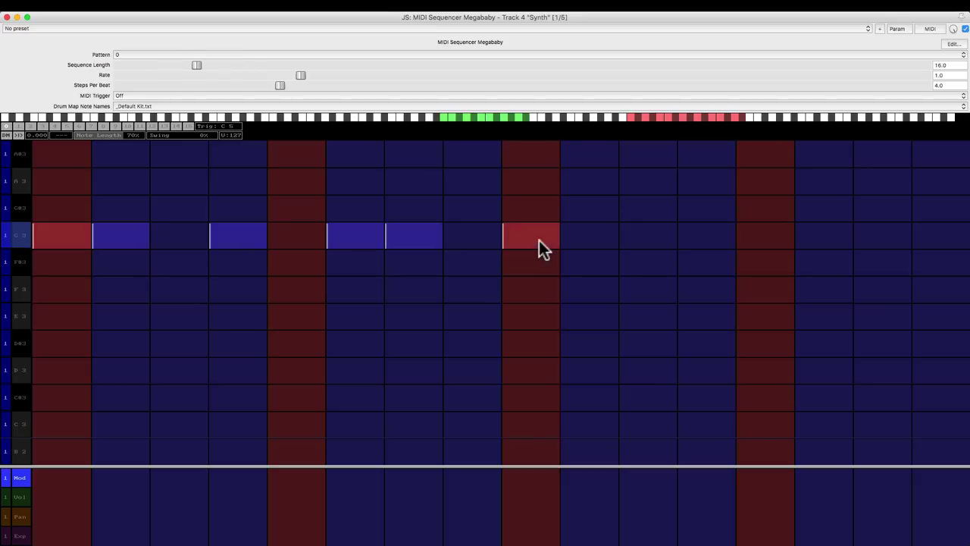
{"action": "left_click", "coordinate": [644, 245]}
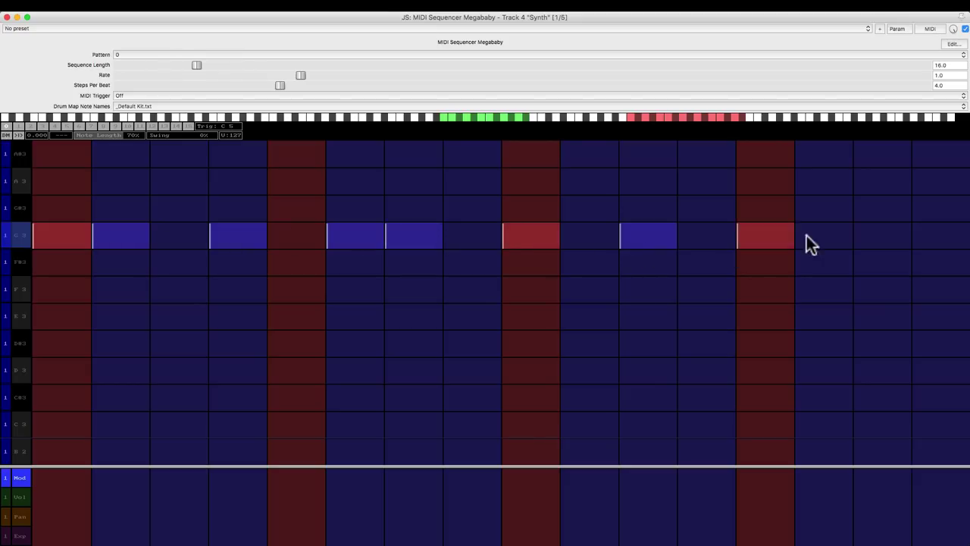